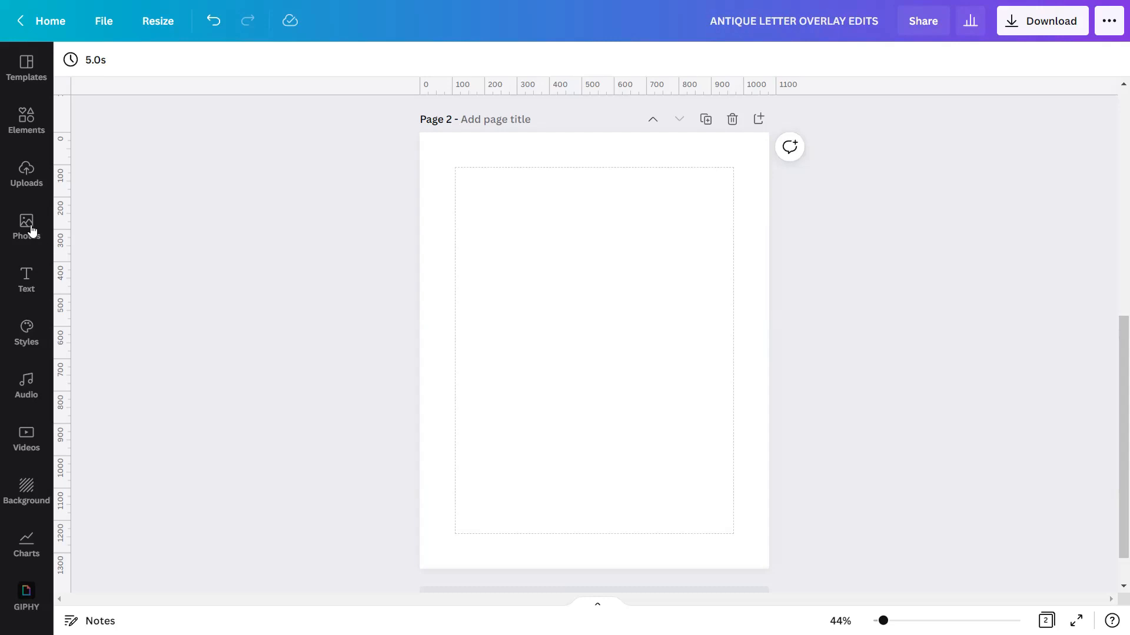
Add the uploaded photo of the grandfather and boy to page 2 and shrink it into the page's upper-left area.
left_click(14, 187)
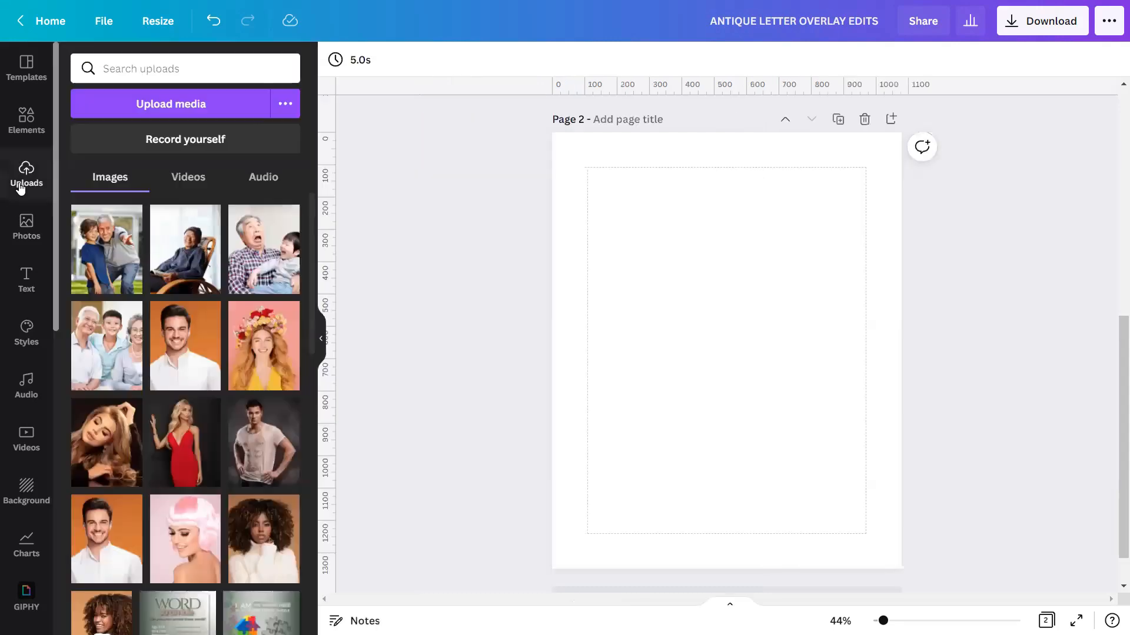
left_click(105, 246)
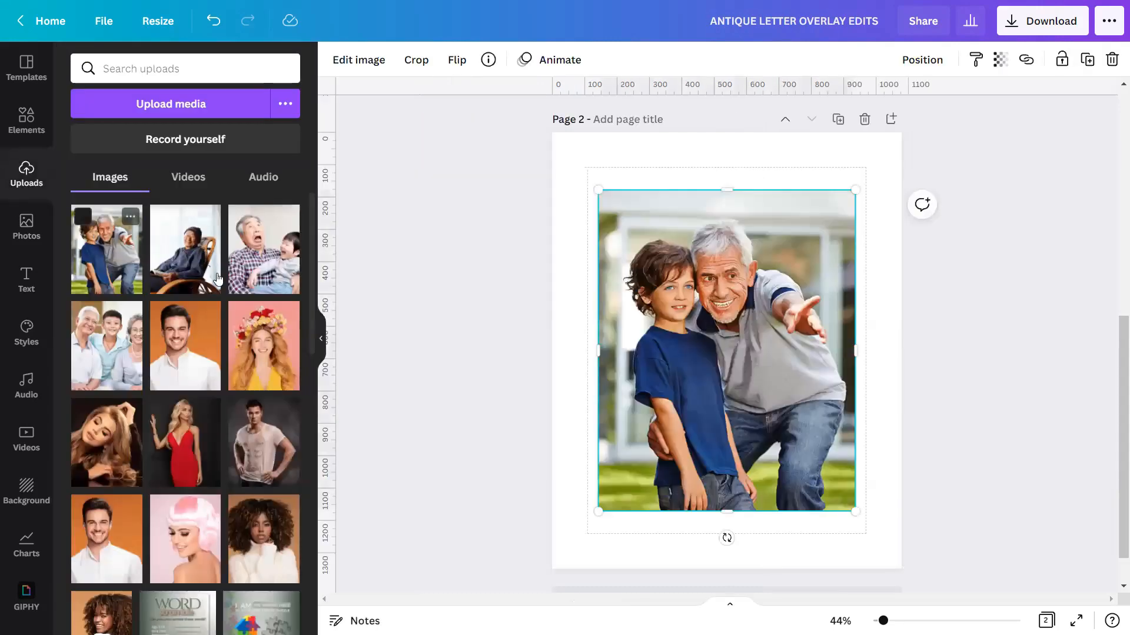
left_click(323, 341)
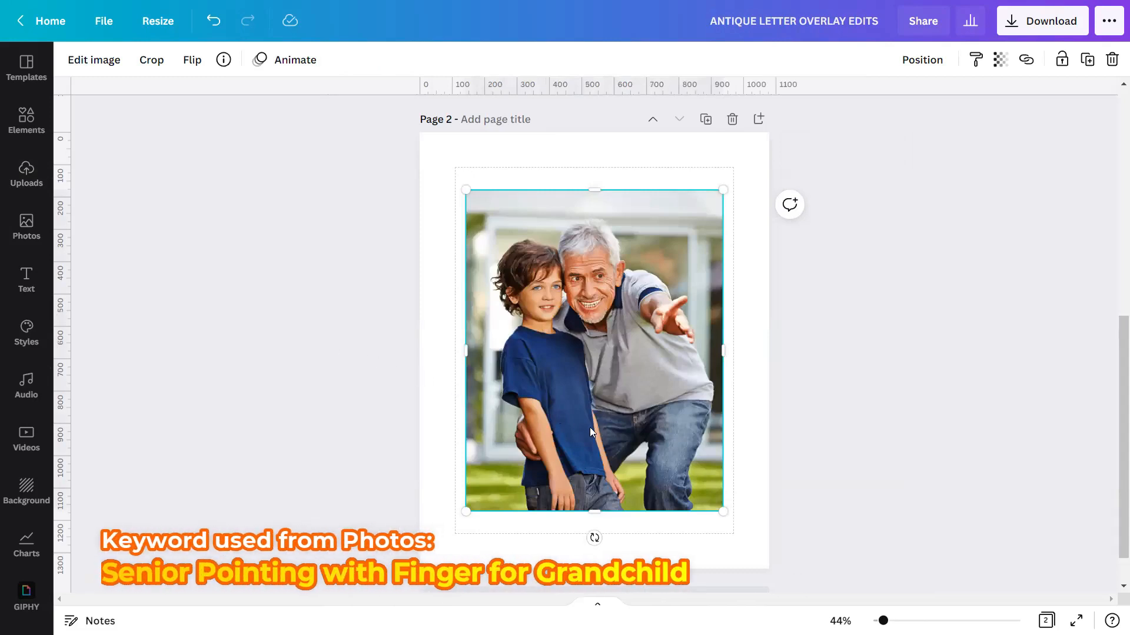
left_click_drag(715, 512, 543, 367)
left_click(543, 419)
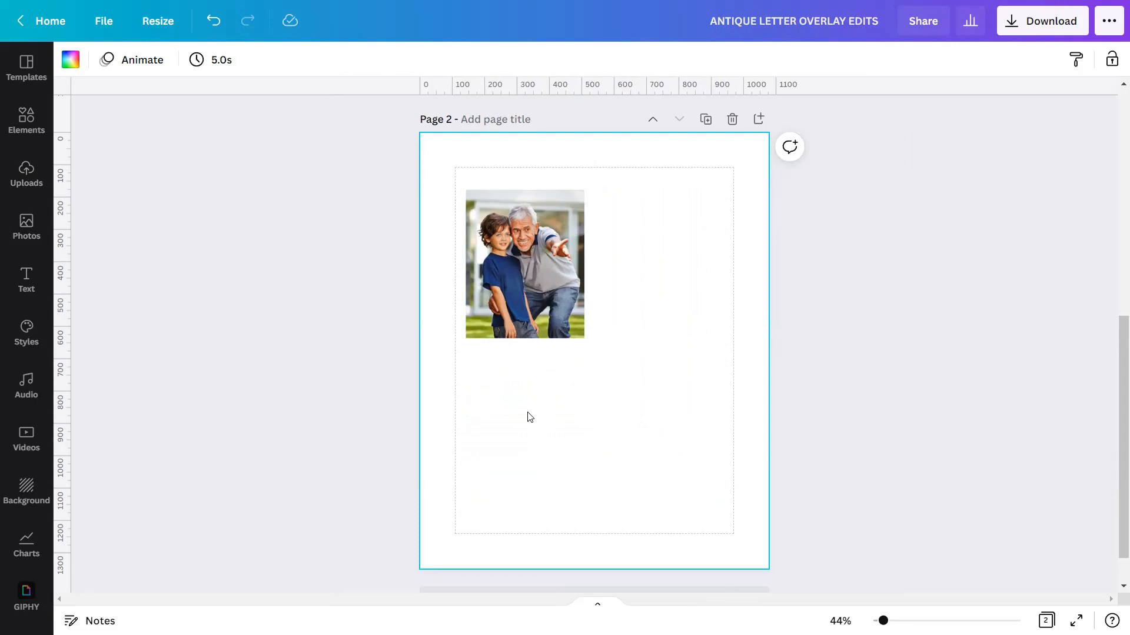
Search the elements library for "brand:BADxsLgLtv8 + simple paper texture".
left_click(37, 133)
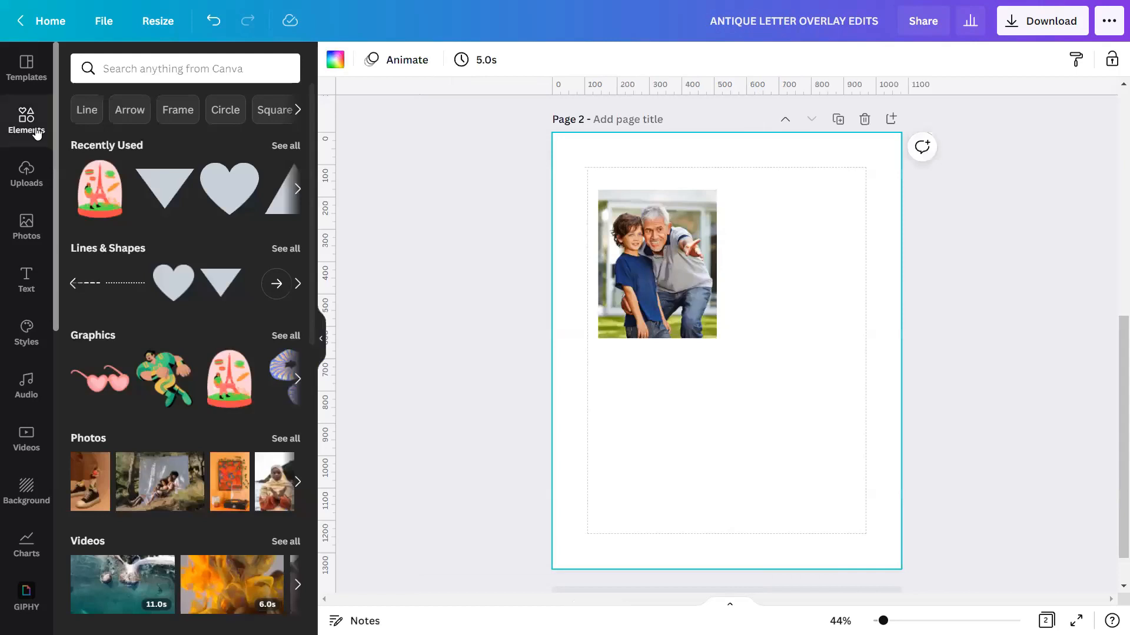
left_click(104, 71)
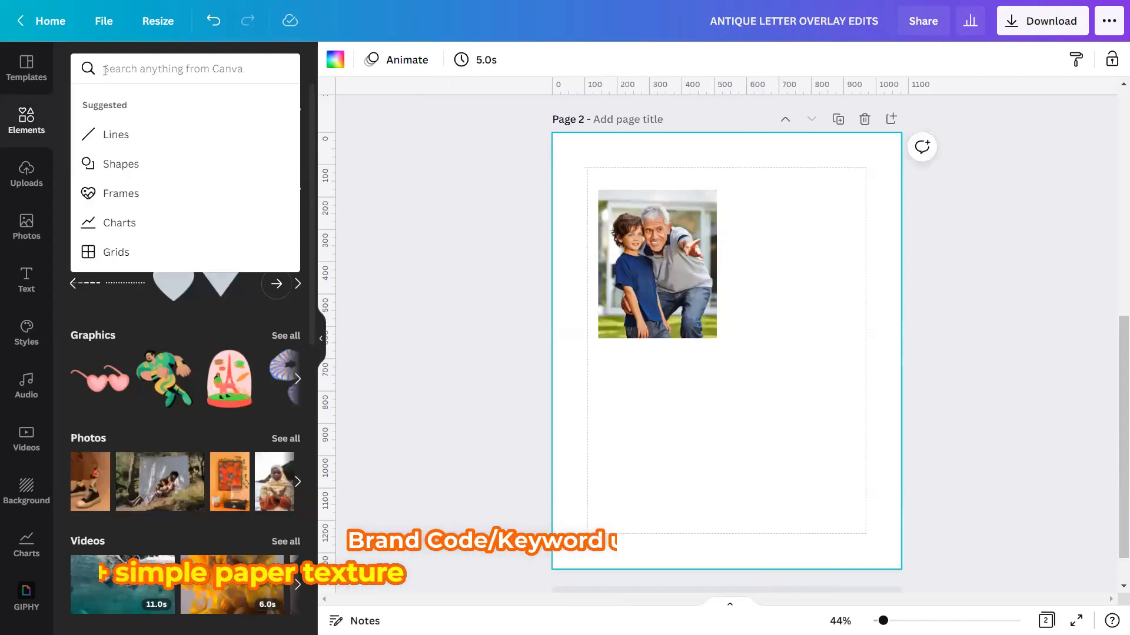
type("brand")
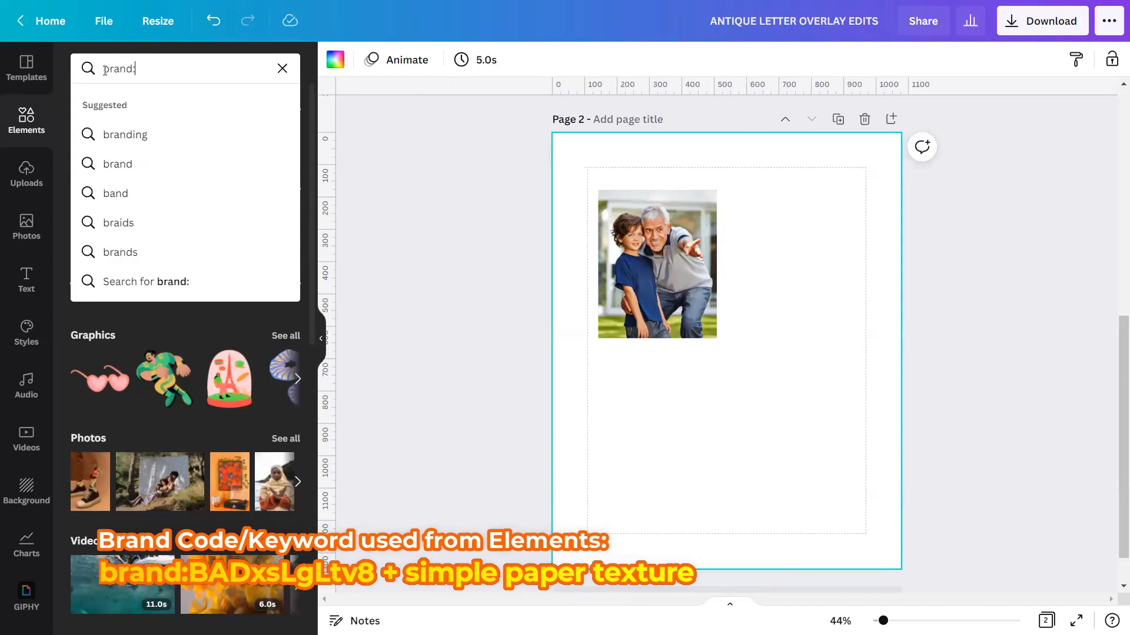
type(":BAD")
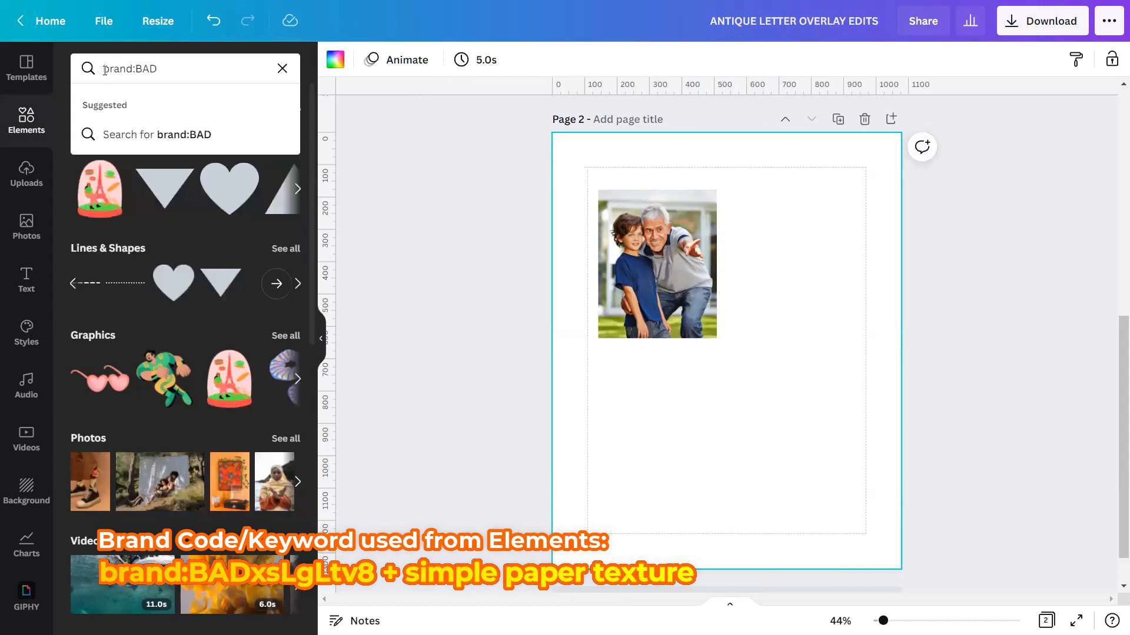
type("xsLgLtv8 + si")
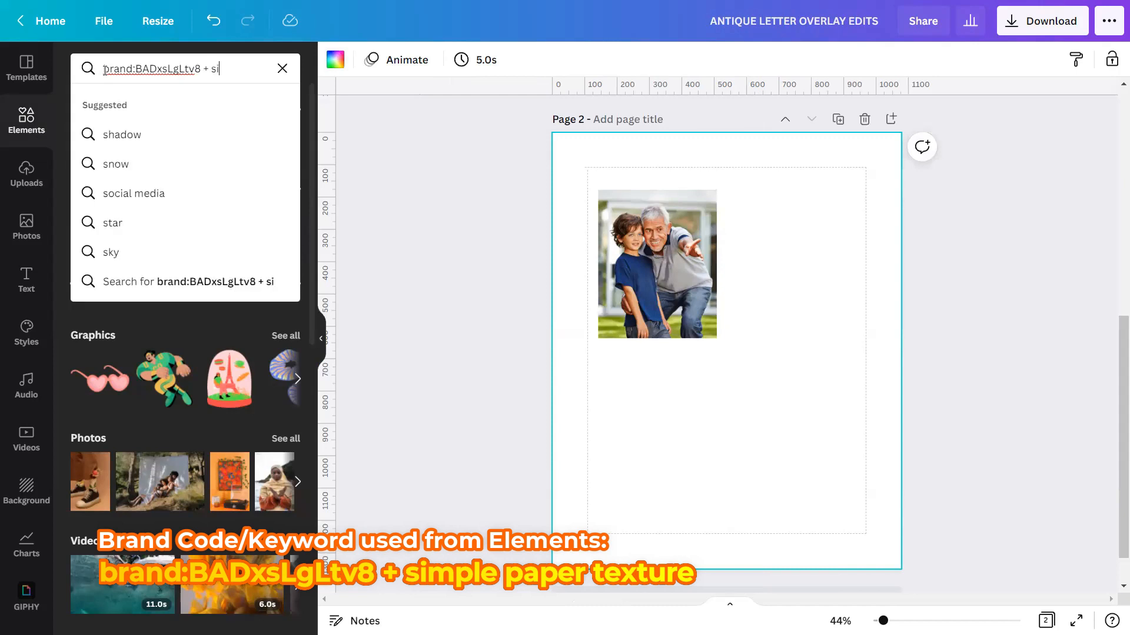
type("mple p")
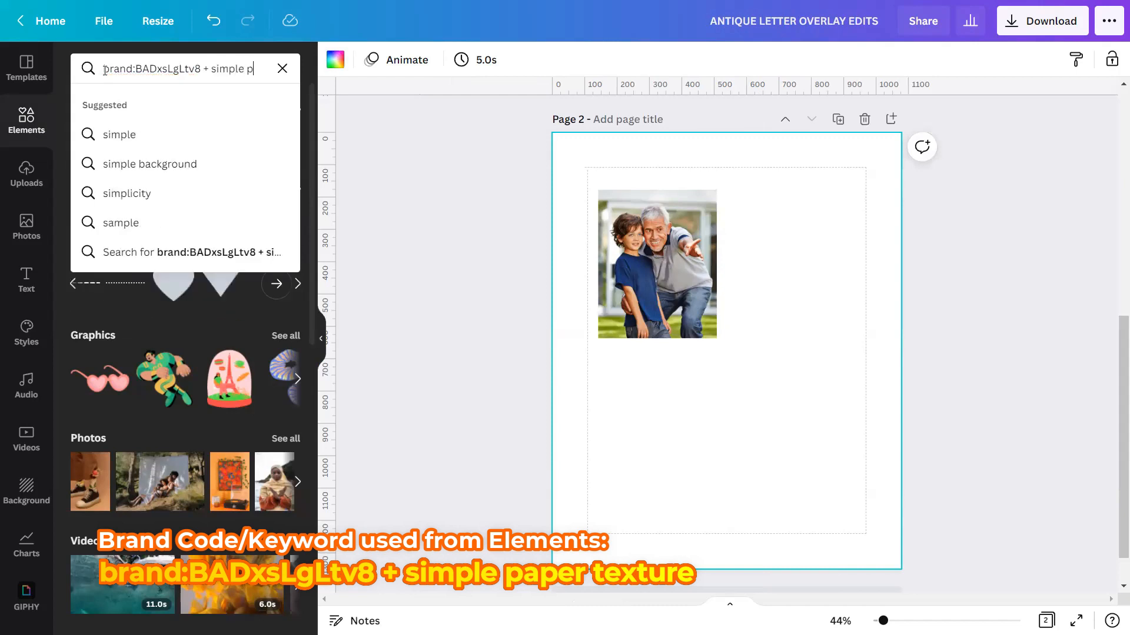
type("aper te")
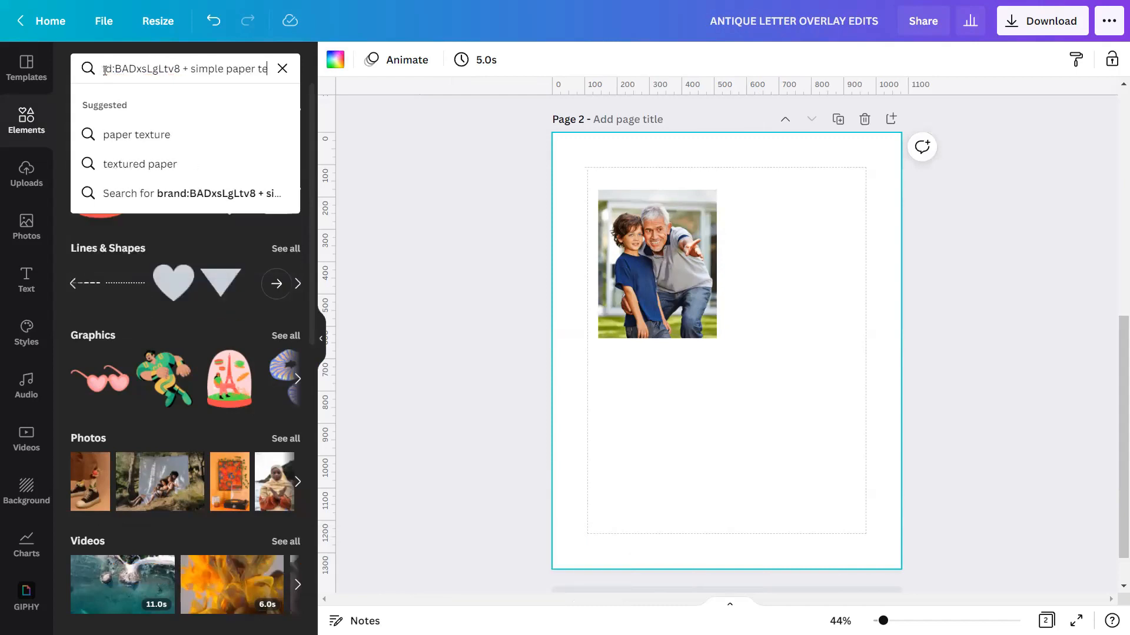
type("xture")
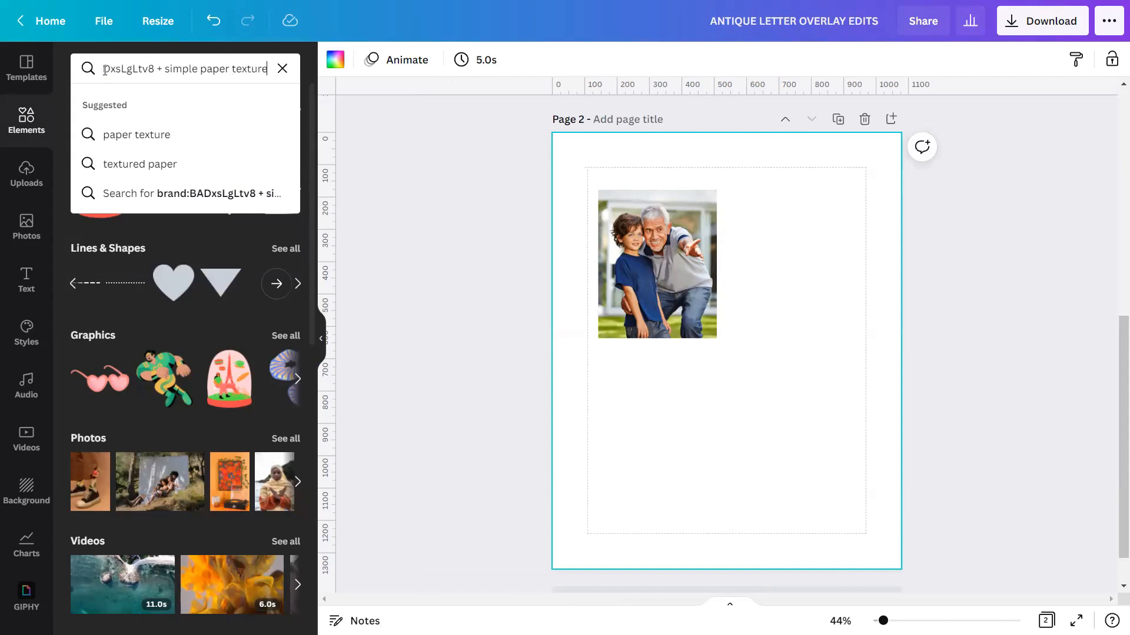
key("Return")
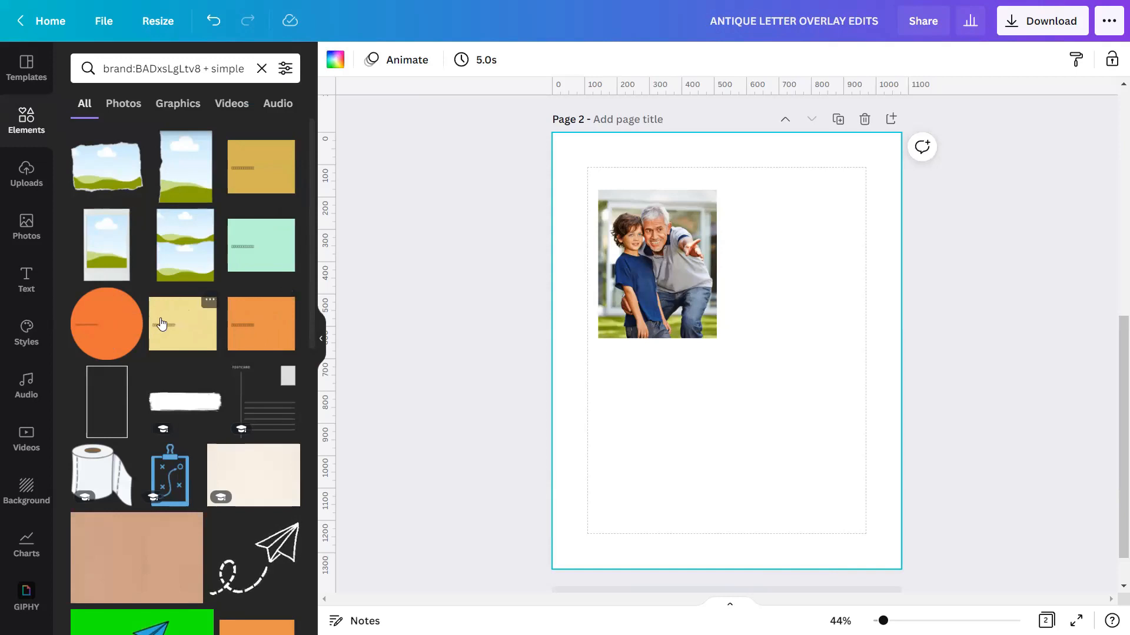
View the details of the yellow Simple Paper Texture frame and add the frame to page 2.
left_click(210, 301)
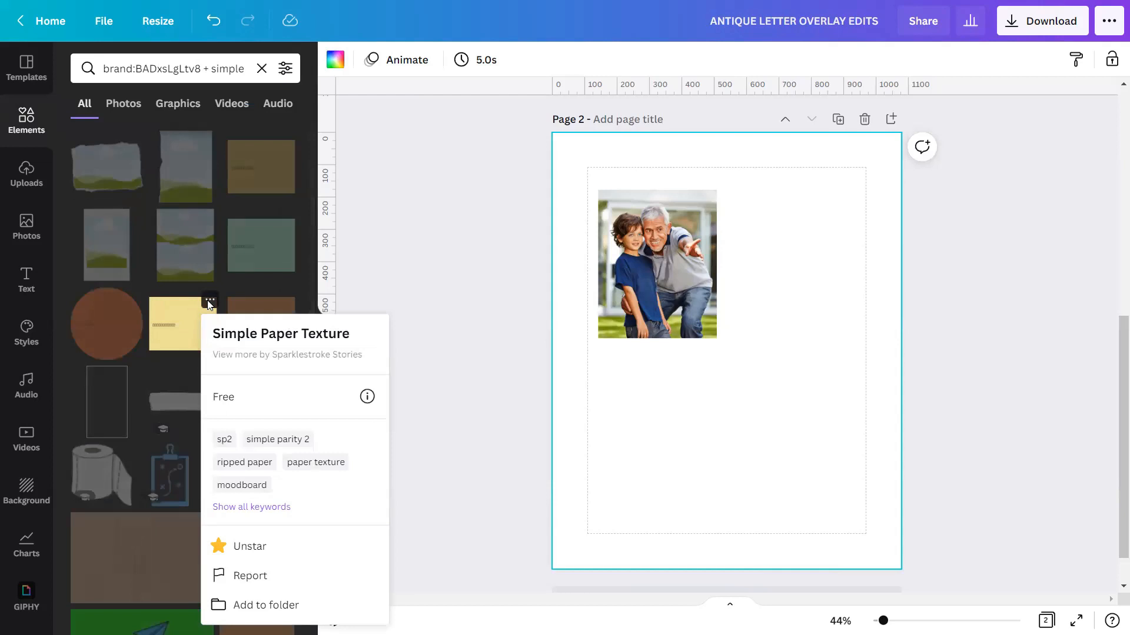
left_click(210, 302)
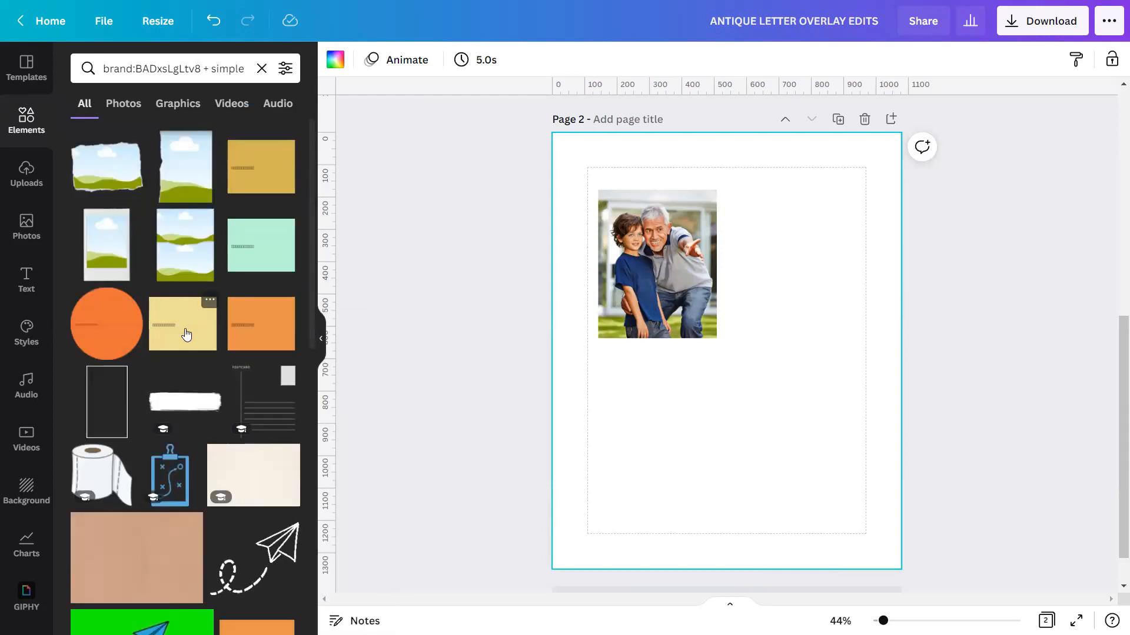
left_click(186, 332)
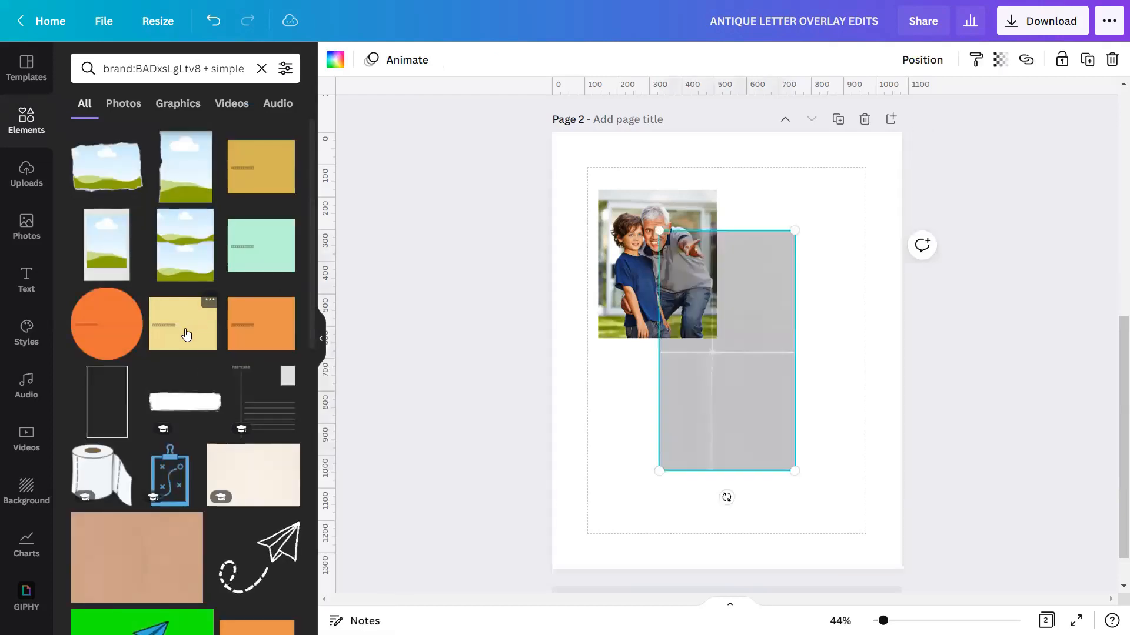
left_click(321, 342)
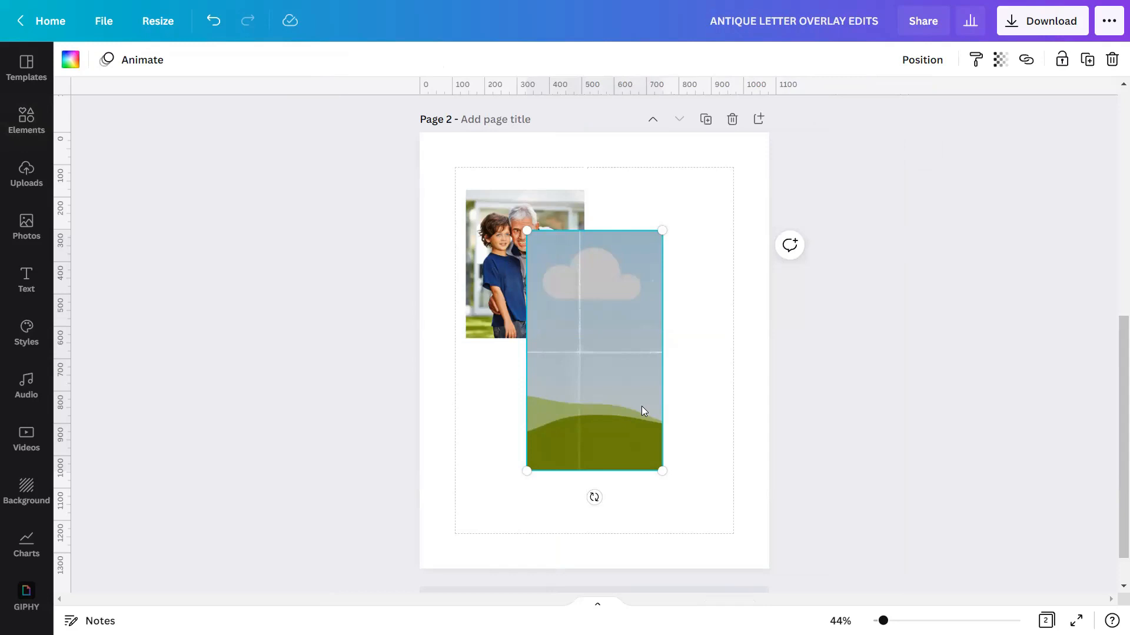
Place the grandfather and boy photo inside the paper texture frame so it fills the frame.
left_click(507, 279)
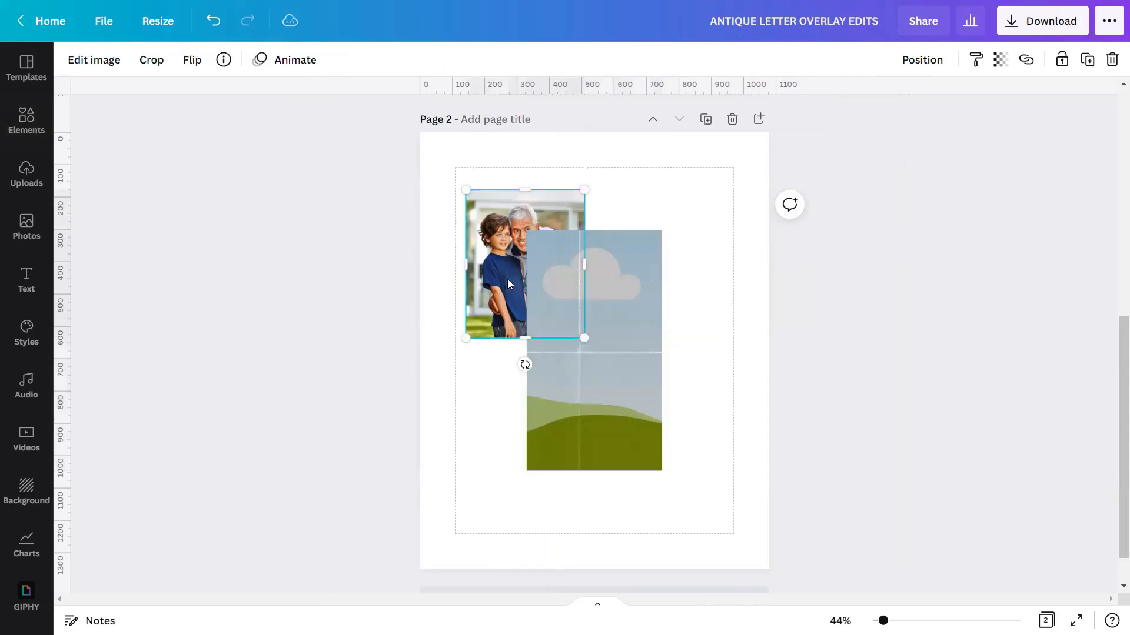
right_click(507, 279)
left_click(563, 406)
left_click_drag(526, 288, 620, 423)
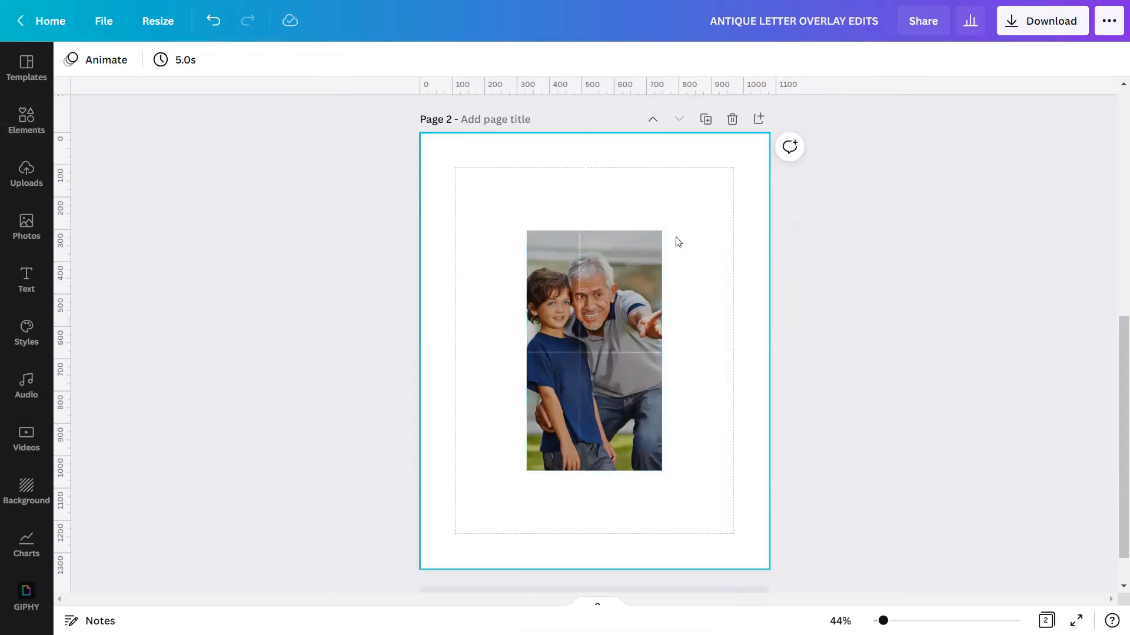
Enlarge the framed photo from its corners until it covers the whole page.
left_click(653, 242)
left_click_drag(653, 237, 864, 101)
left_click_drag(524, 469, 370, 612)
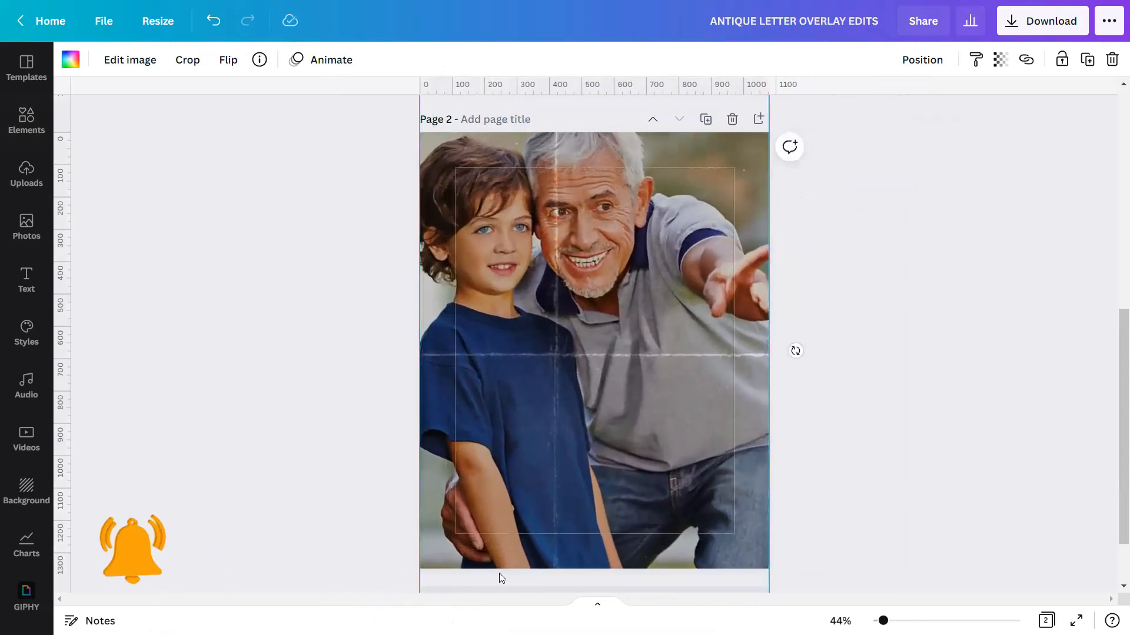
left_click(921, 61)
left_click(919, 60)
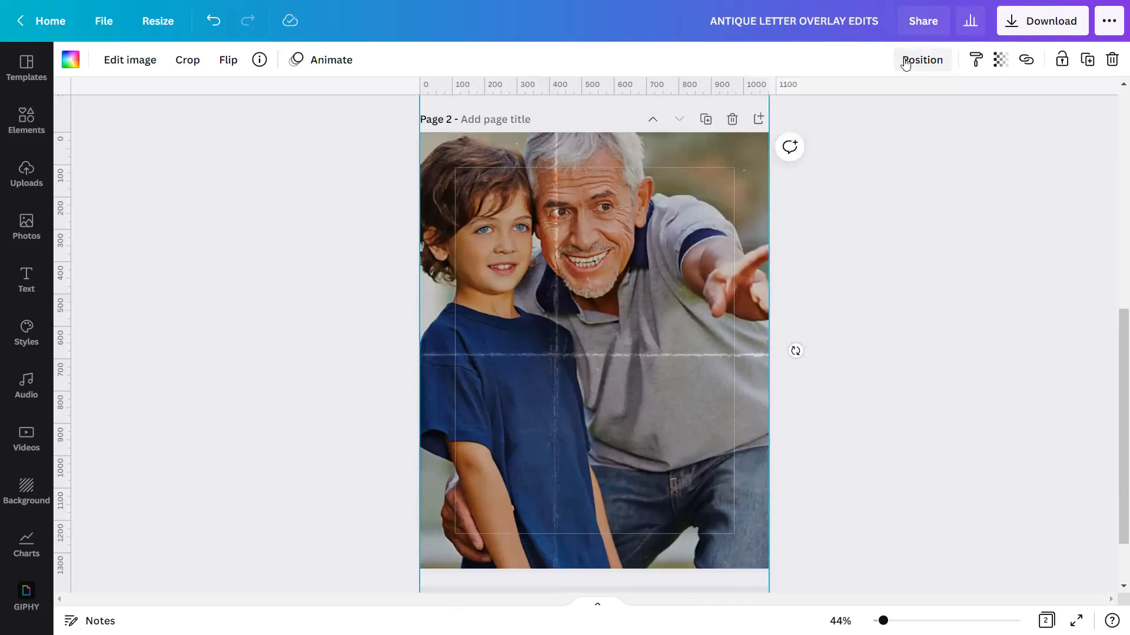
Shift the photo slightly left within the frame, and move the frame down so the man's whole head fits on the page.
double_click(509, 344)
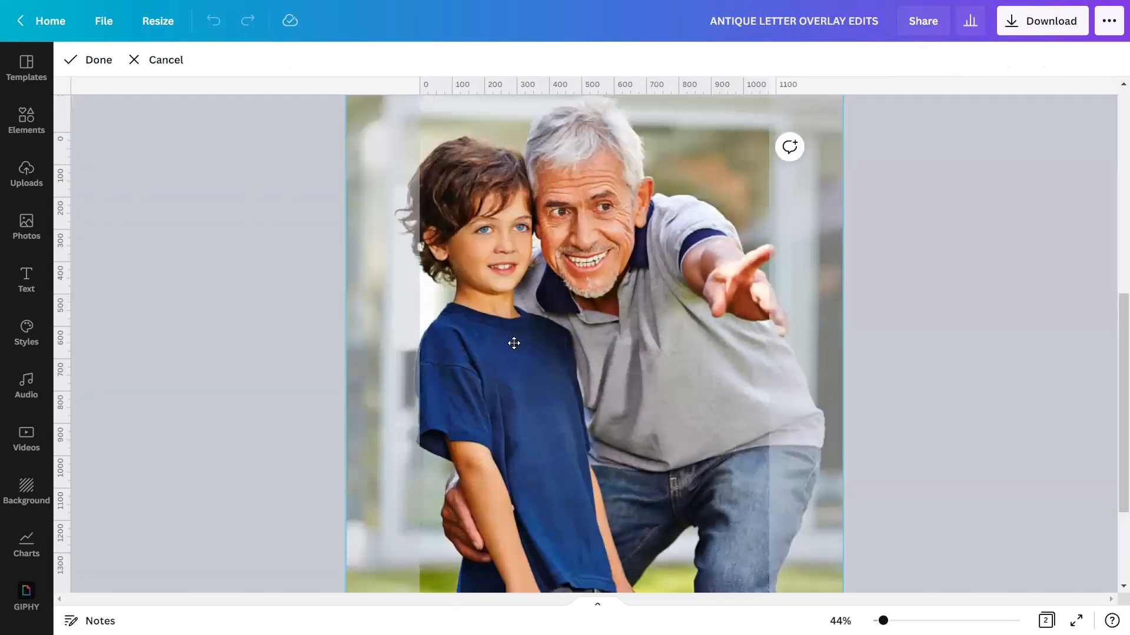
left_click_drag(514, 343, 489, 347)
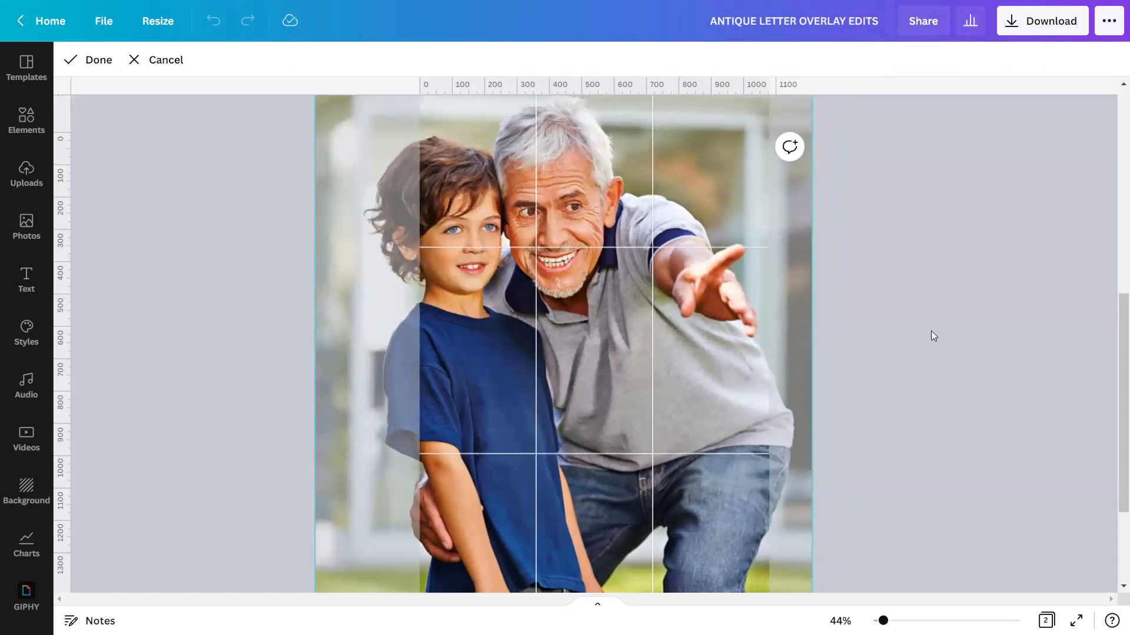
left_click(931, 330)
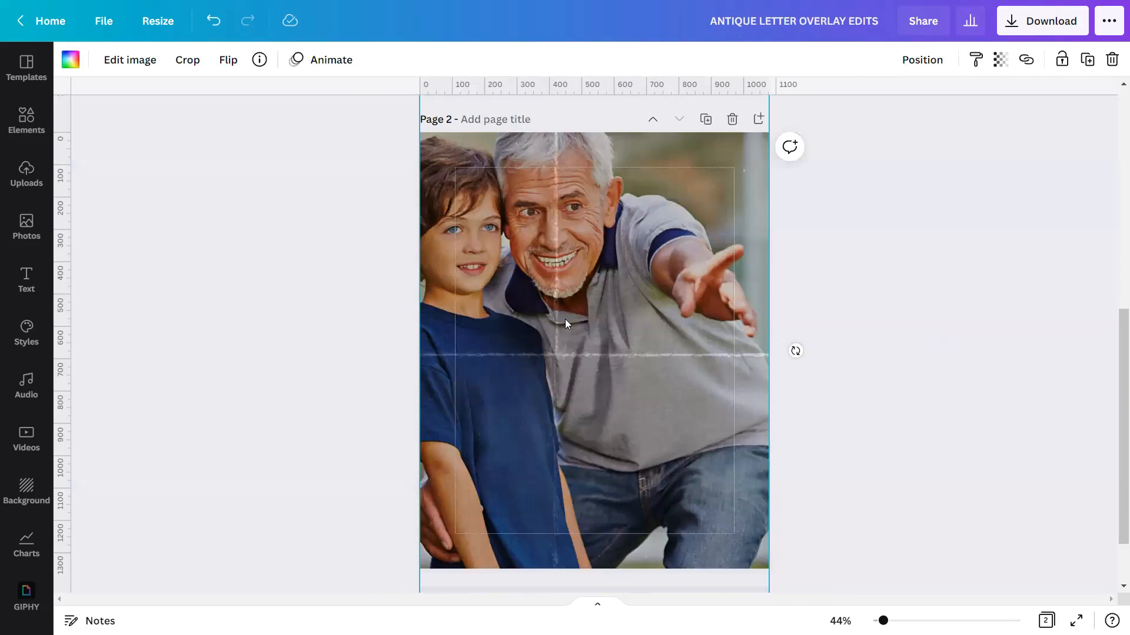
left_click_drag(576, 290, 576, 360)
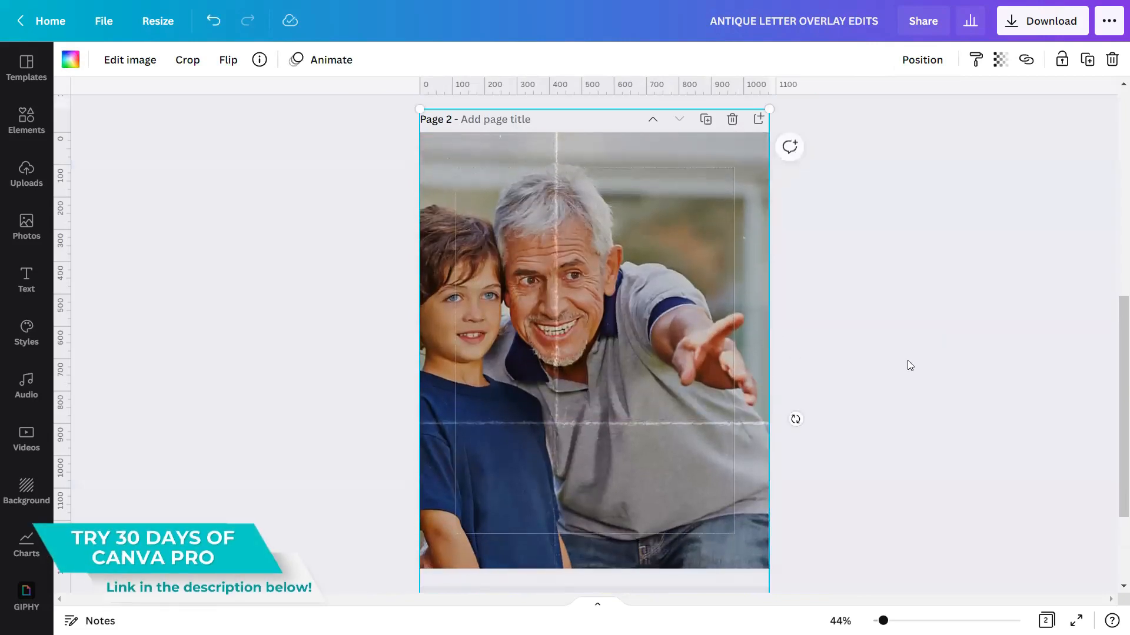
left_click(971, 373)
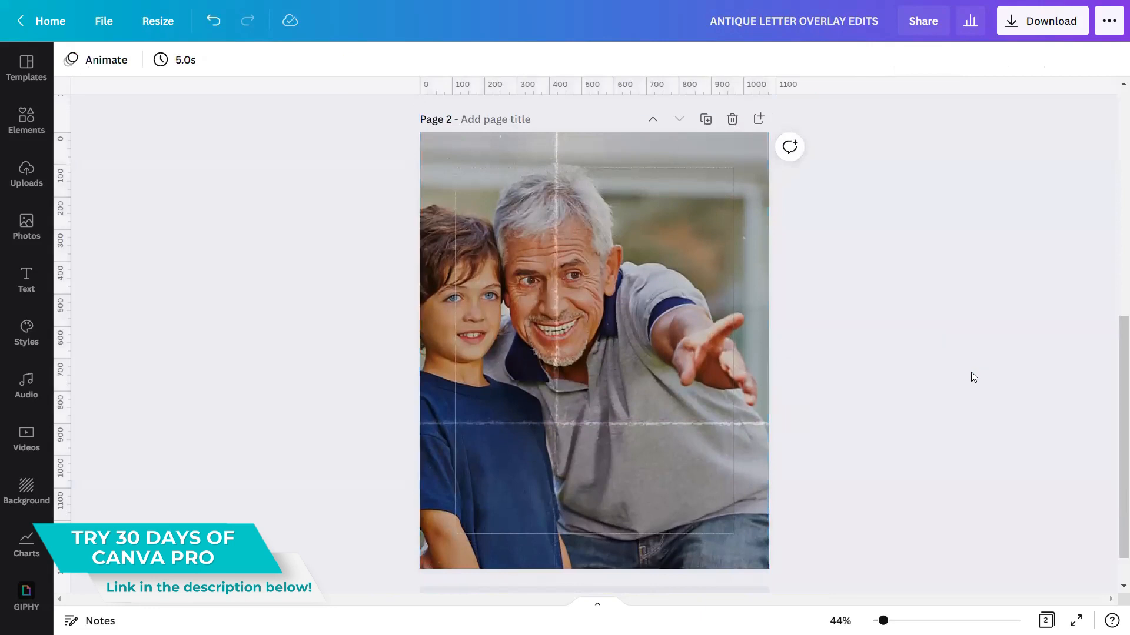
Shift the photo slightly right within the frame and fully lock the framed image.
left_click(591, 365)
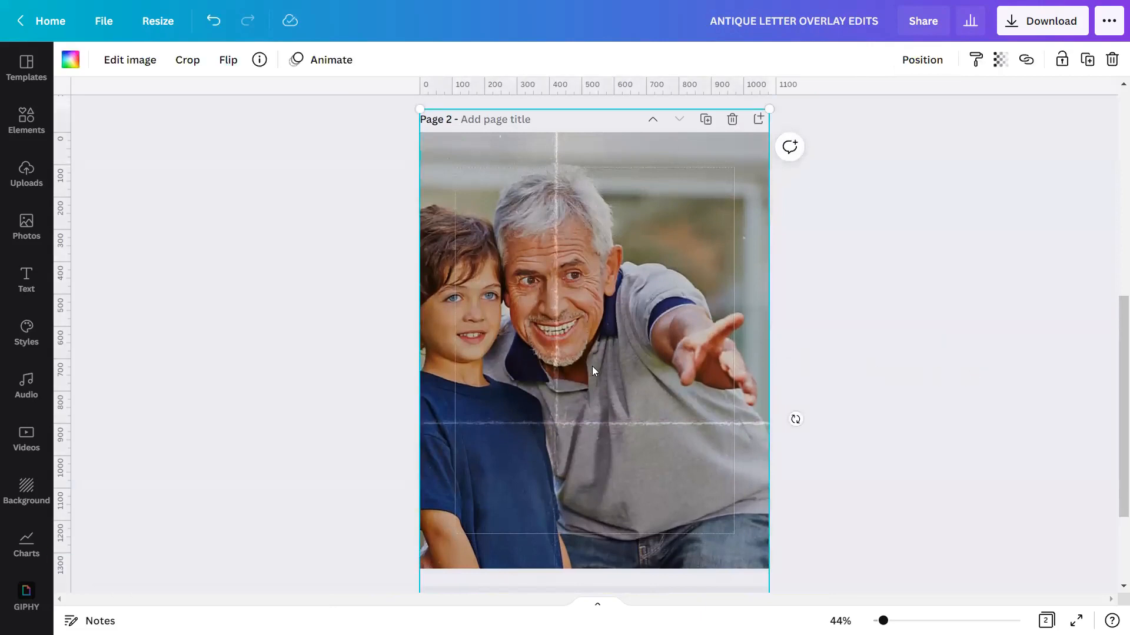
double_click(592, 365)
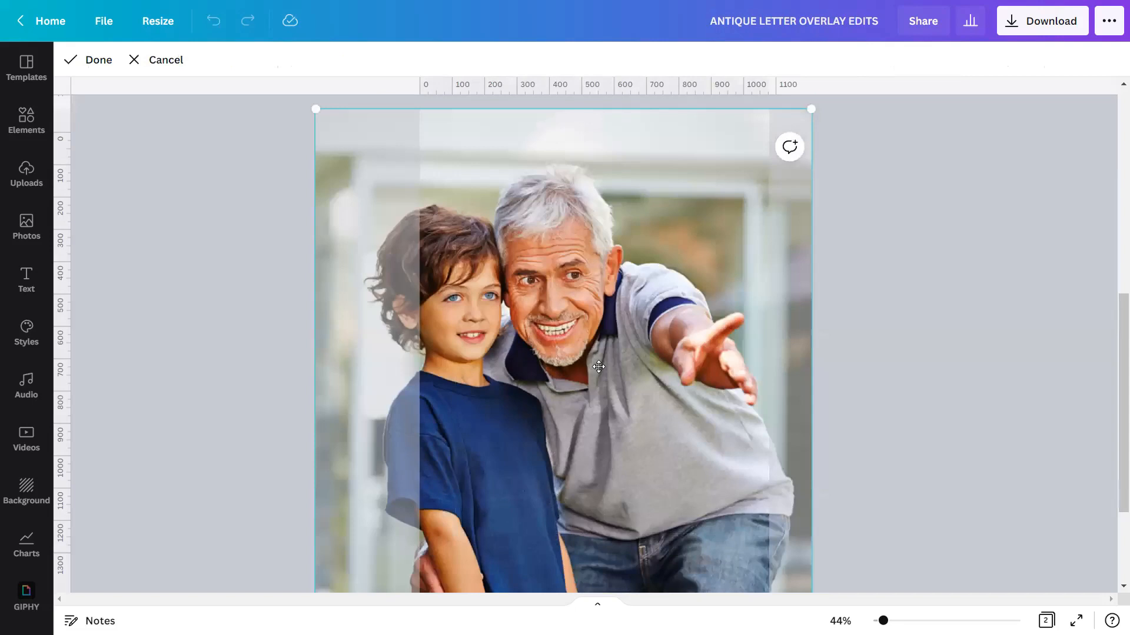
left_click_drag(605, 366, 612, 366)
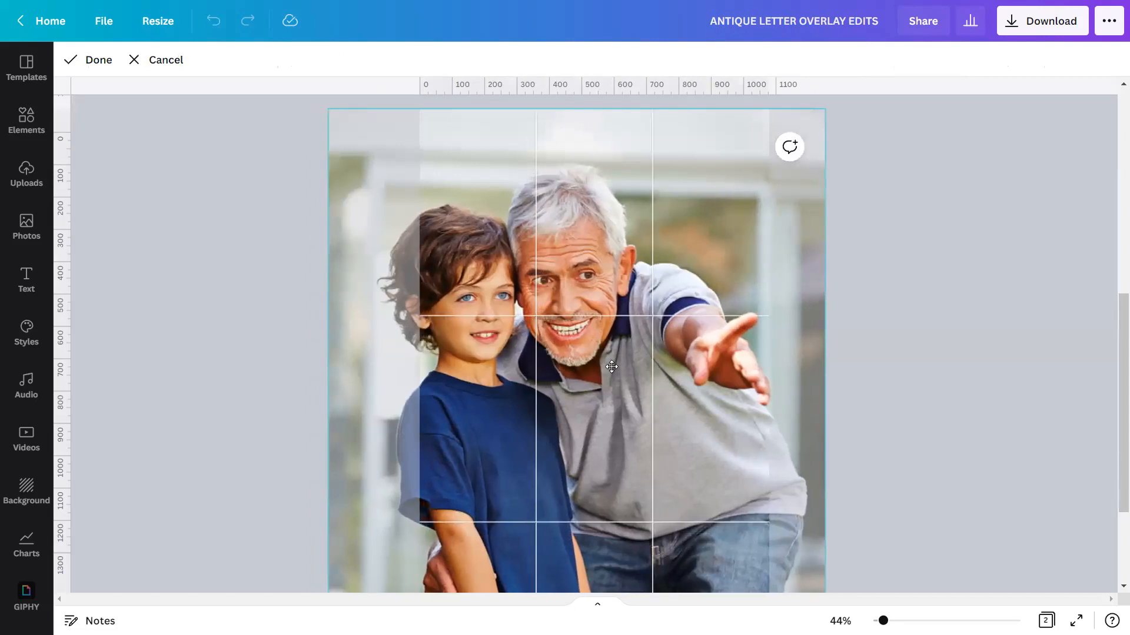
left_click(906, 340)
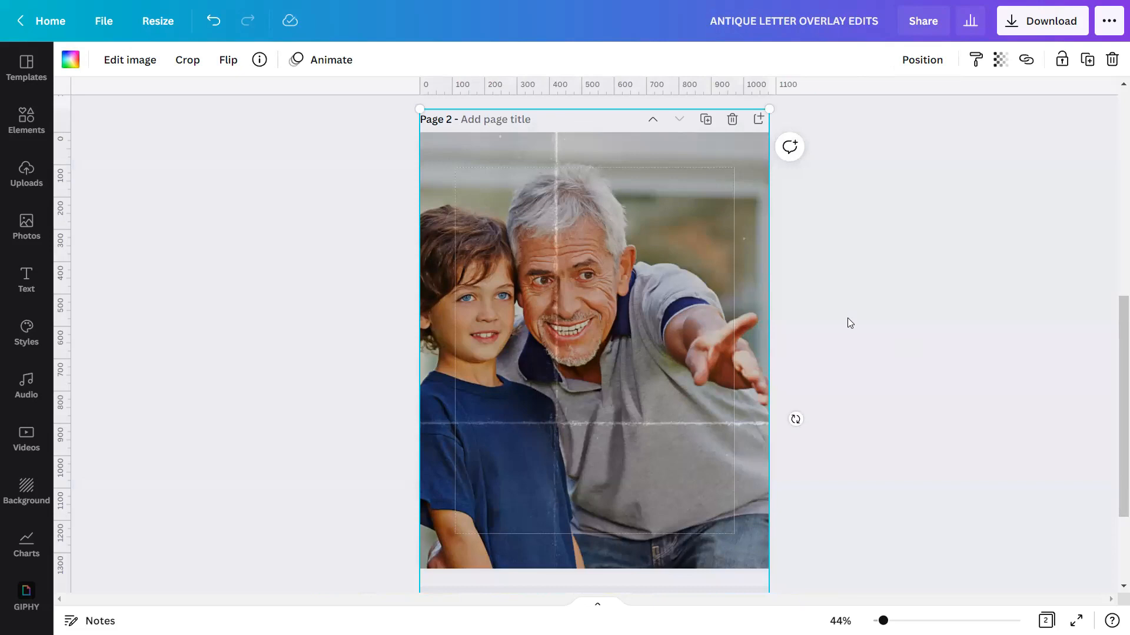
left_click(1062, 61)
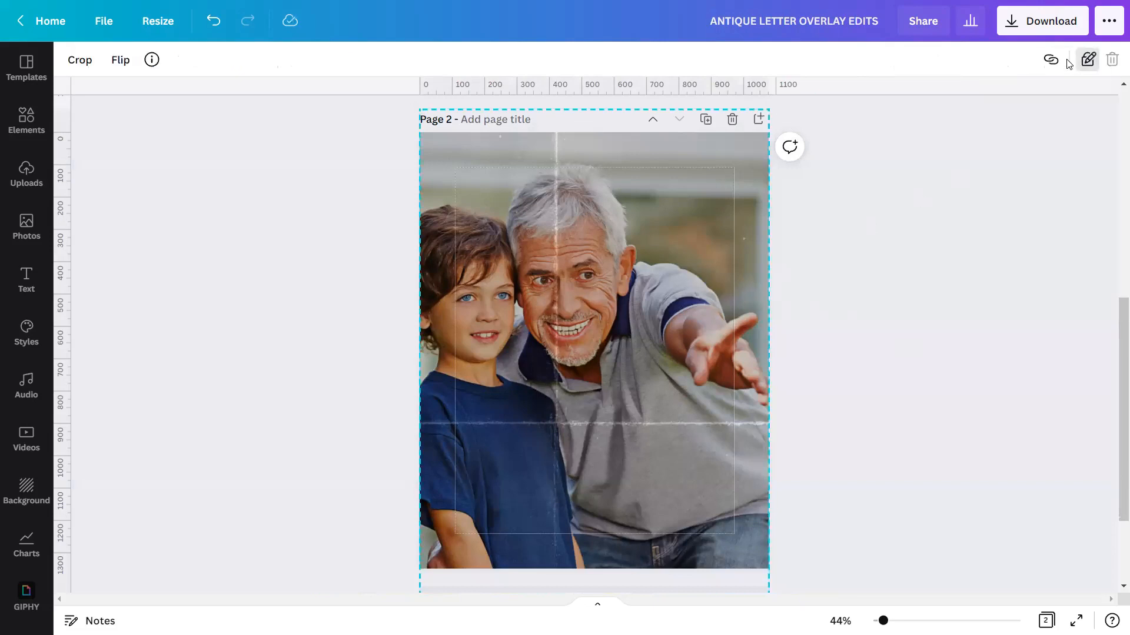
left_click(1087, 61)
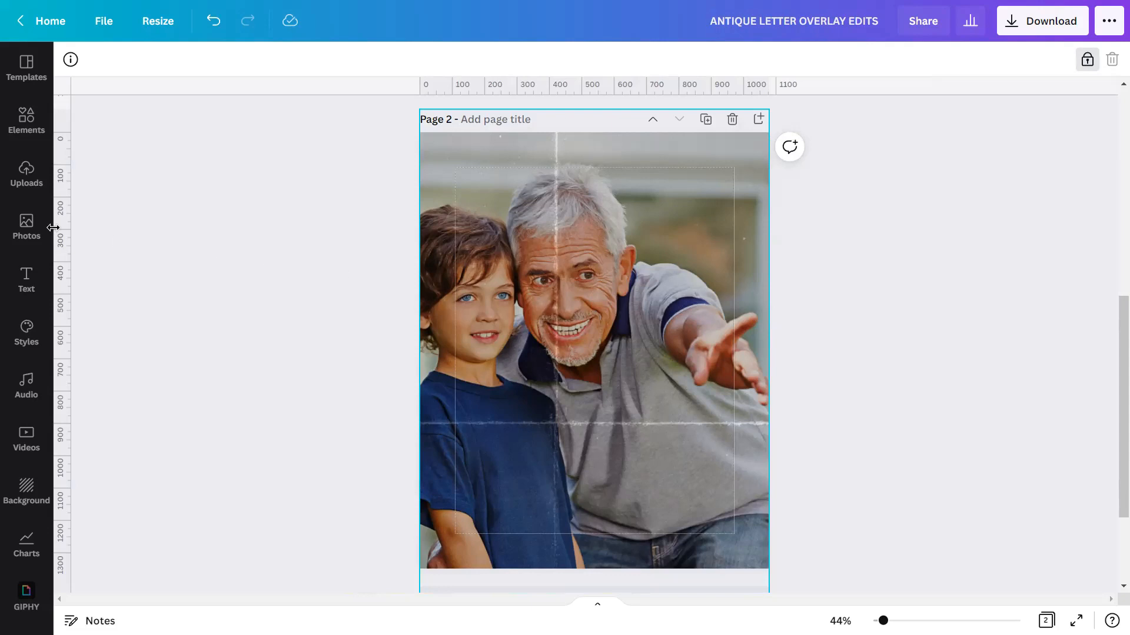
Search the stock photos for "Antique Handwritten Letter".
left_click(27, 227)
left_click(142, 64)
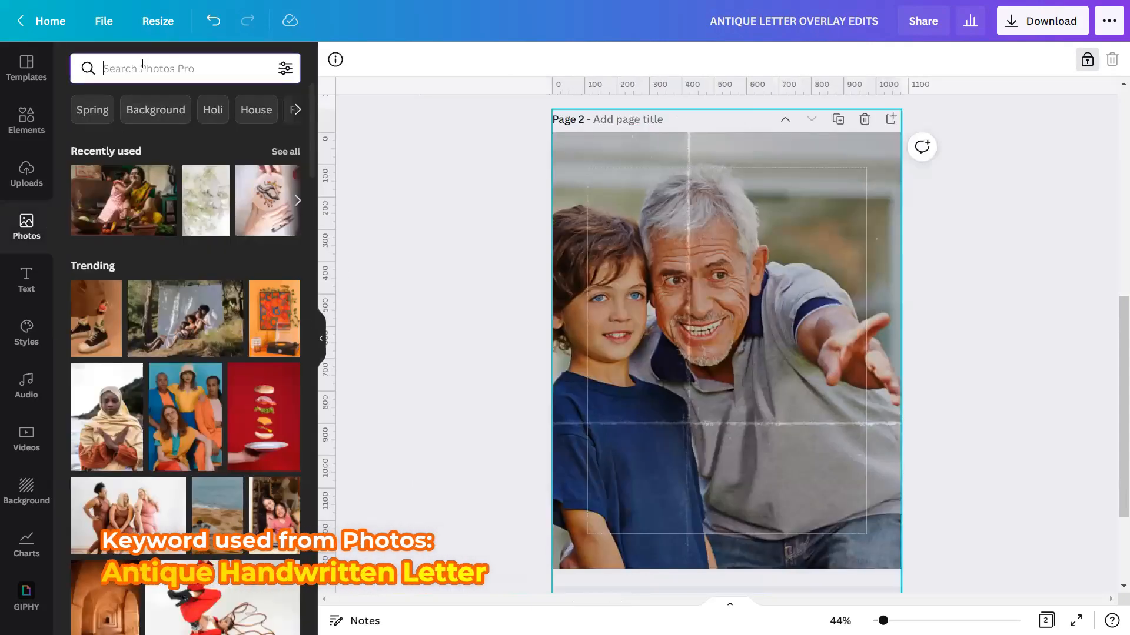
type("Antique")
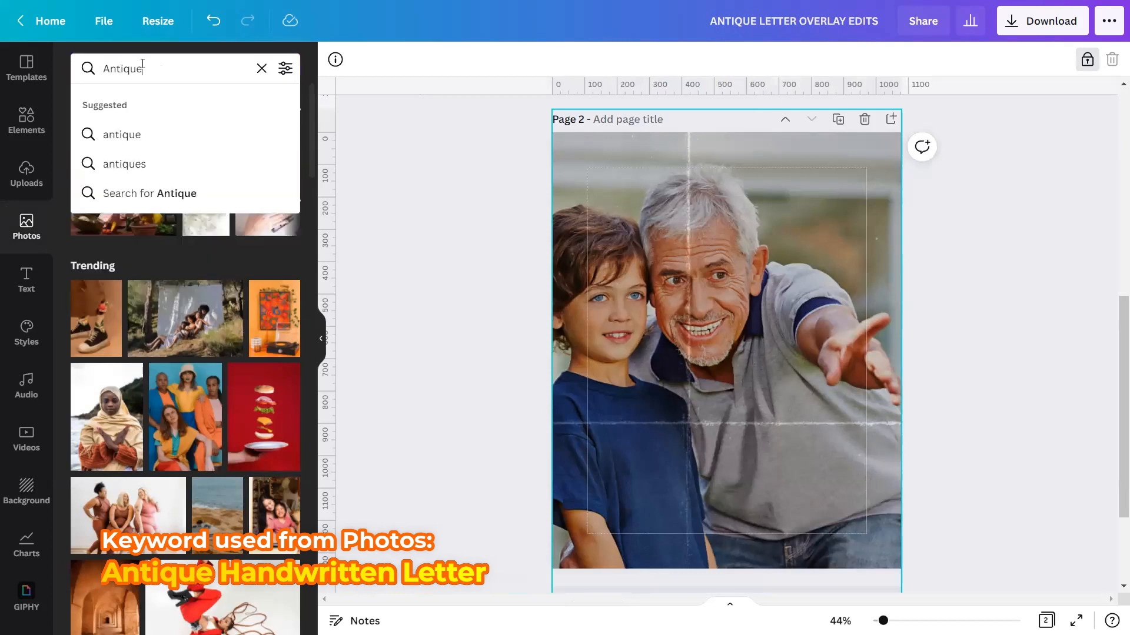
type(" Handwritten")
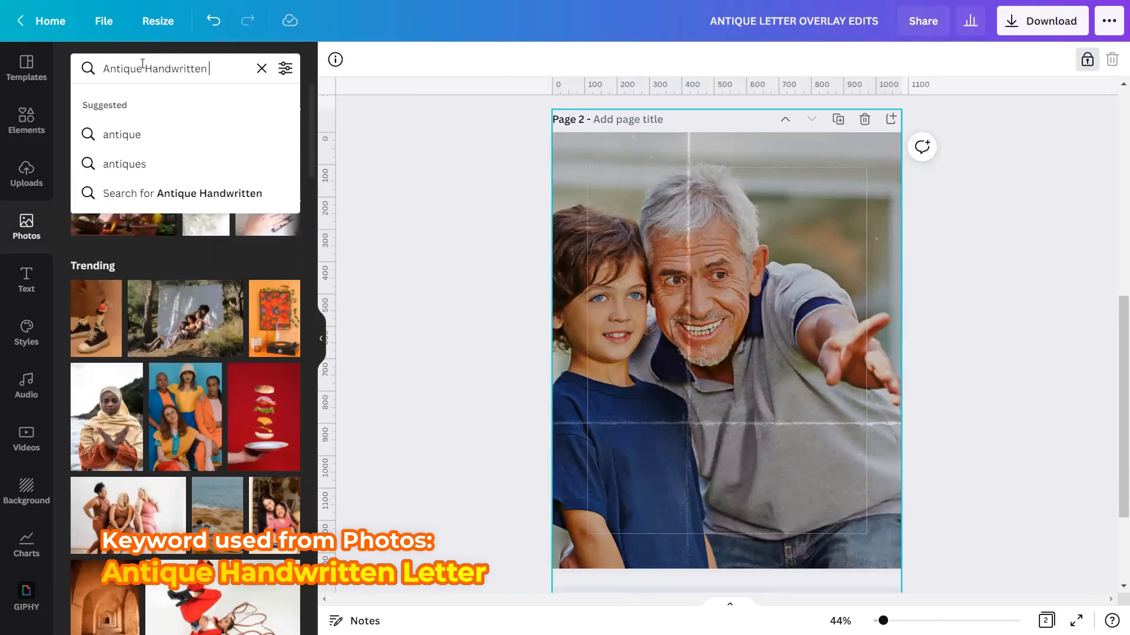
type(" Letter")
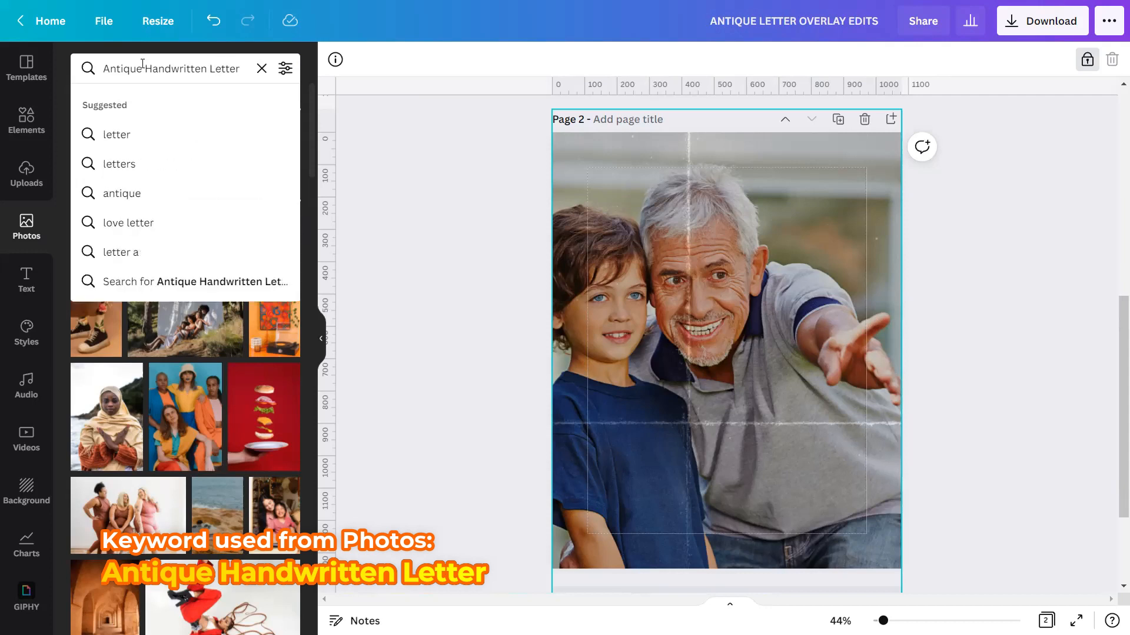
key("Return")
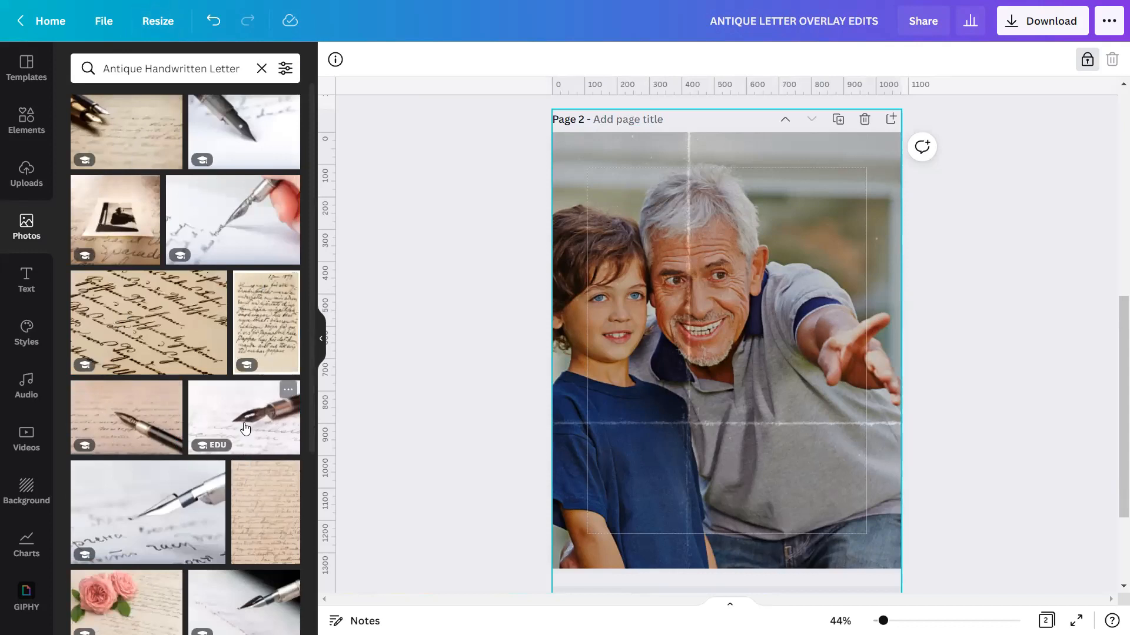
Find the stained "Antique Letter Handwritten Text" photo in the results, check its details and add it to page 2.
scroll(246, 418, "down", 5)
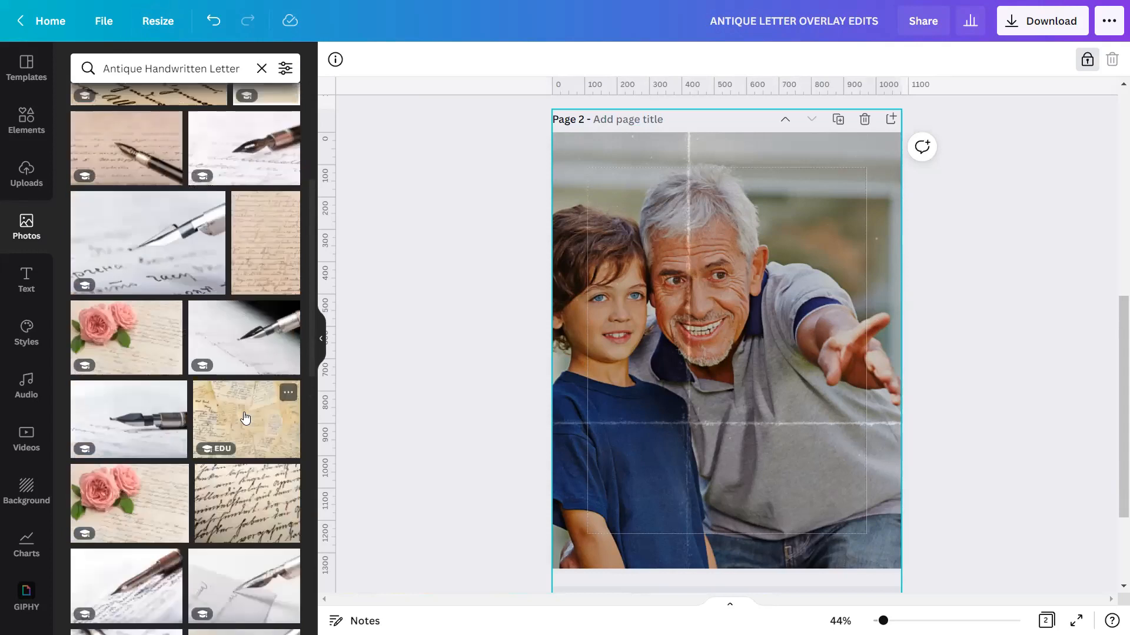
scroll(246, 418, "down", 7)
scroll(244, 425, "down", 1)
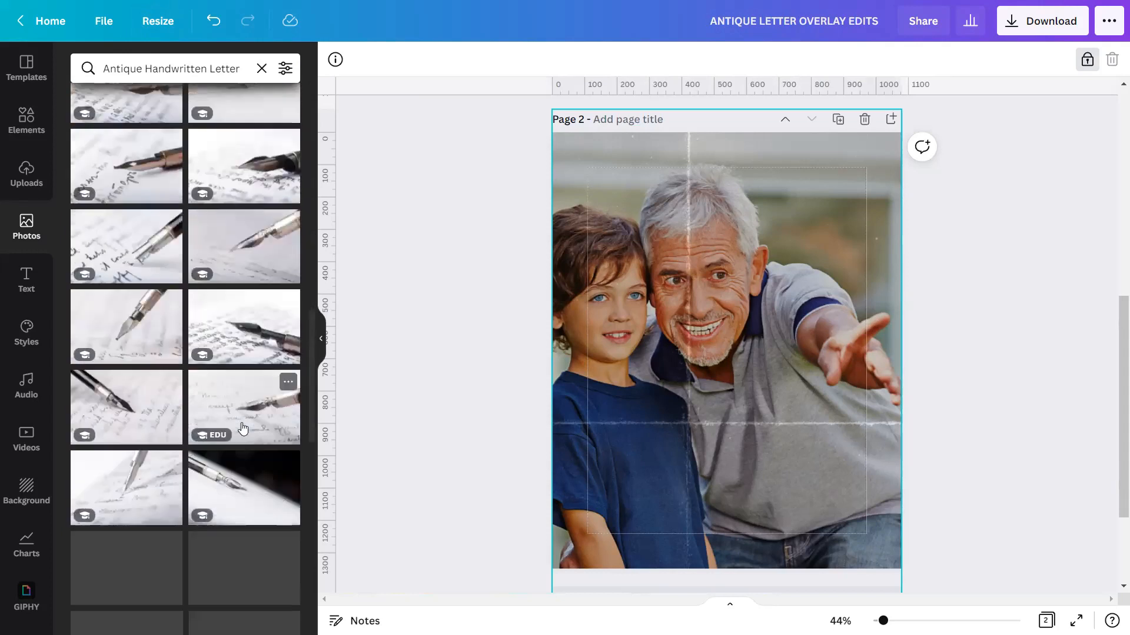
scroll(244, 427, "down", 4)
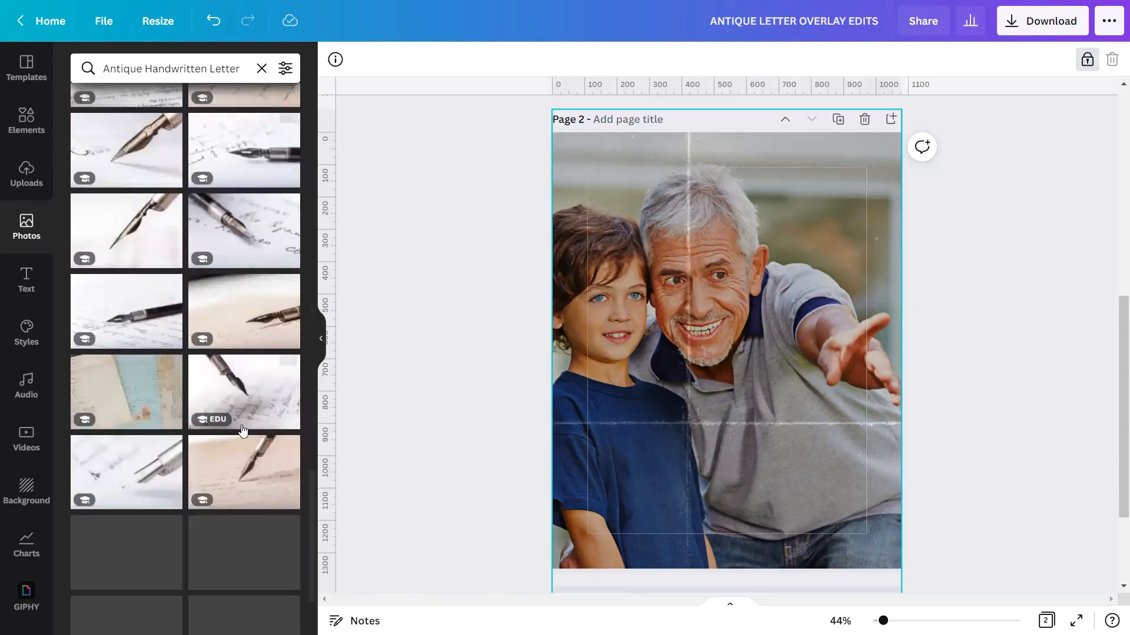
scroll(243, 429, "down", 4)
scroll(243, 431, "down", 3)
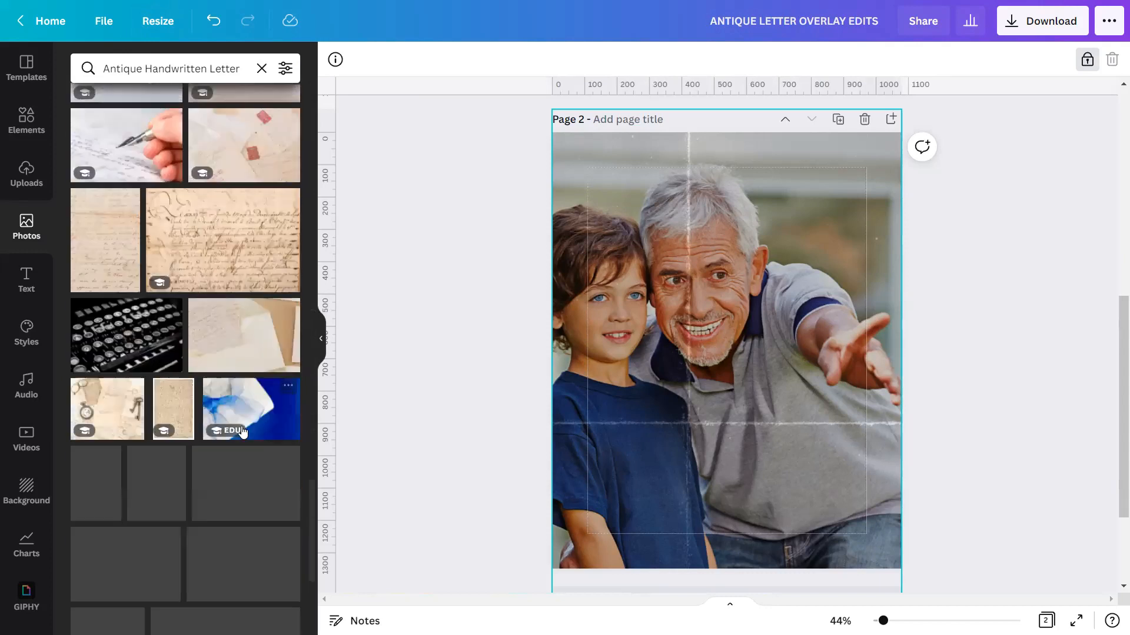
scroll(243, 433, "down", 3)
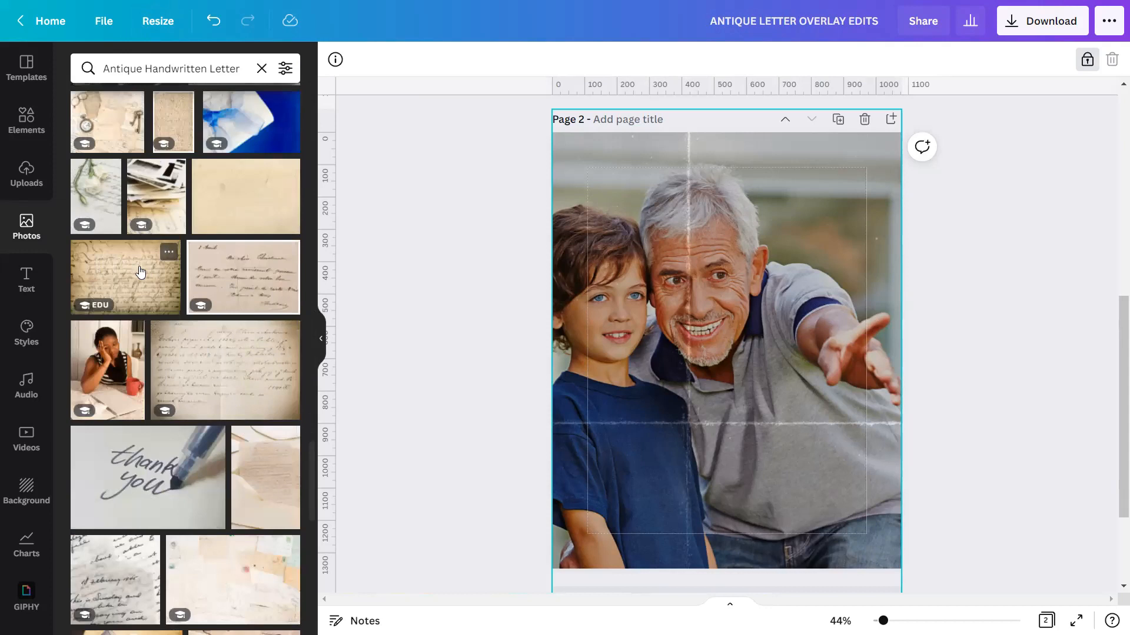
left_click(172, 253)
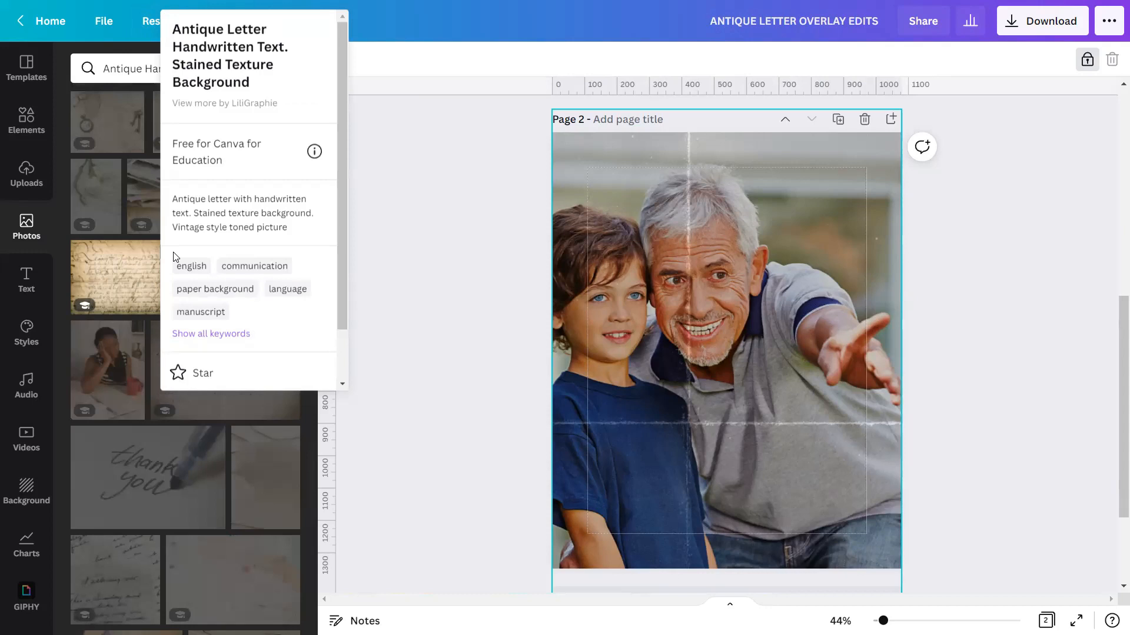
left_click(128, 269)
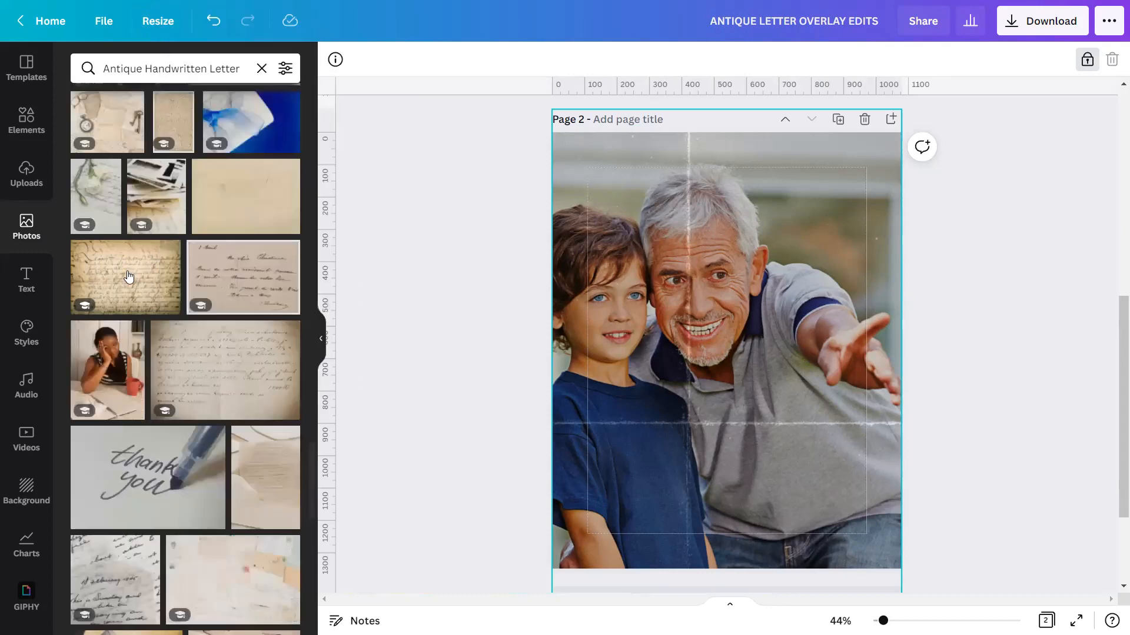
left_click(129, 270)
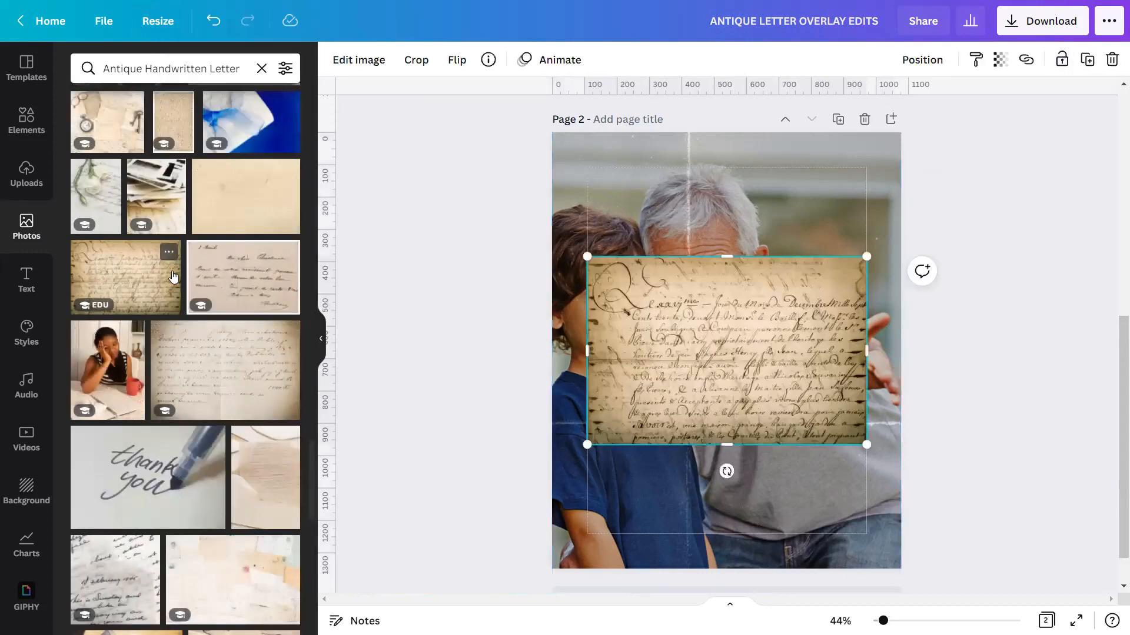
left_click(315, 336)
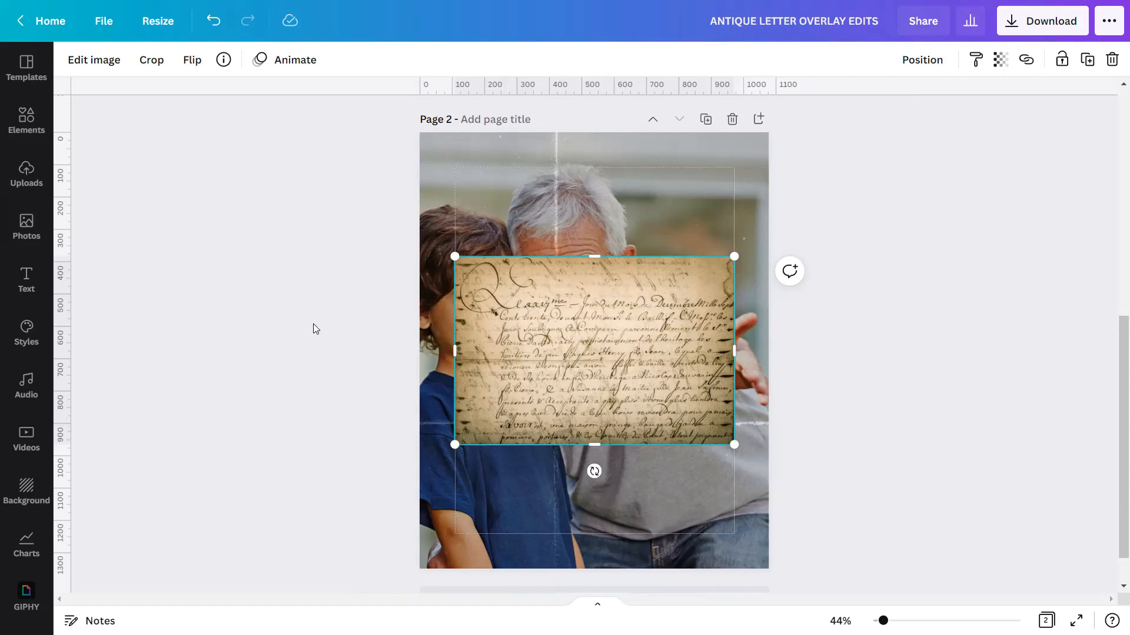
Set the letter image's brightness to -45, contrast to -30, saturation to -50 and tint to 70.
left_click(95, 60)
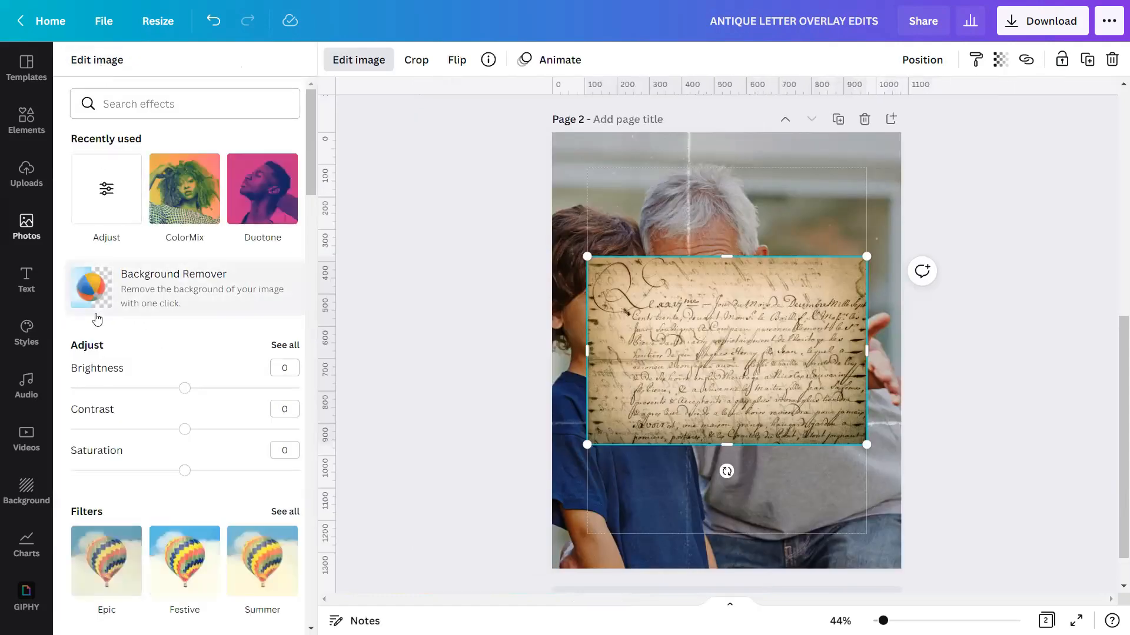
left_click(285, 345)
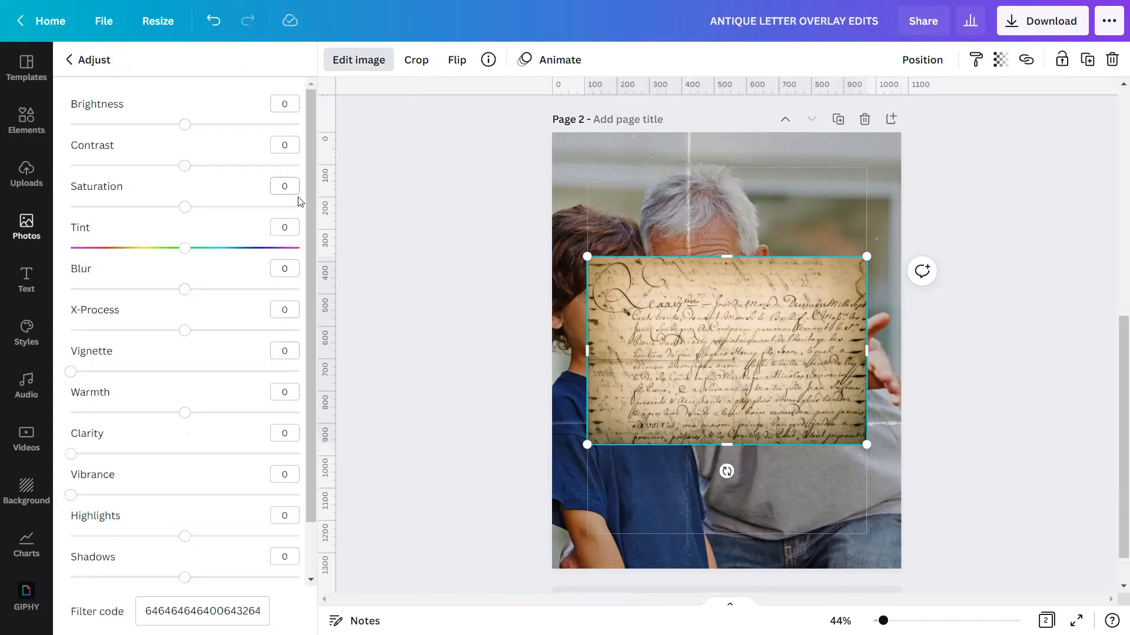
left_click(290, 107)
type("-45")
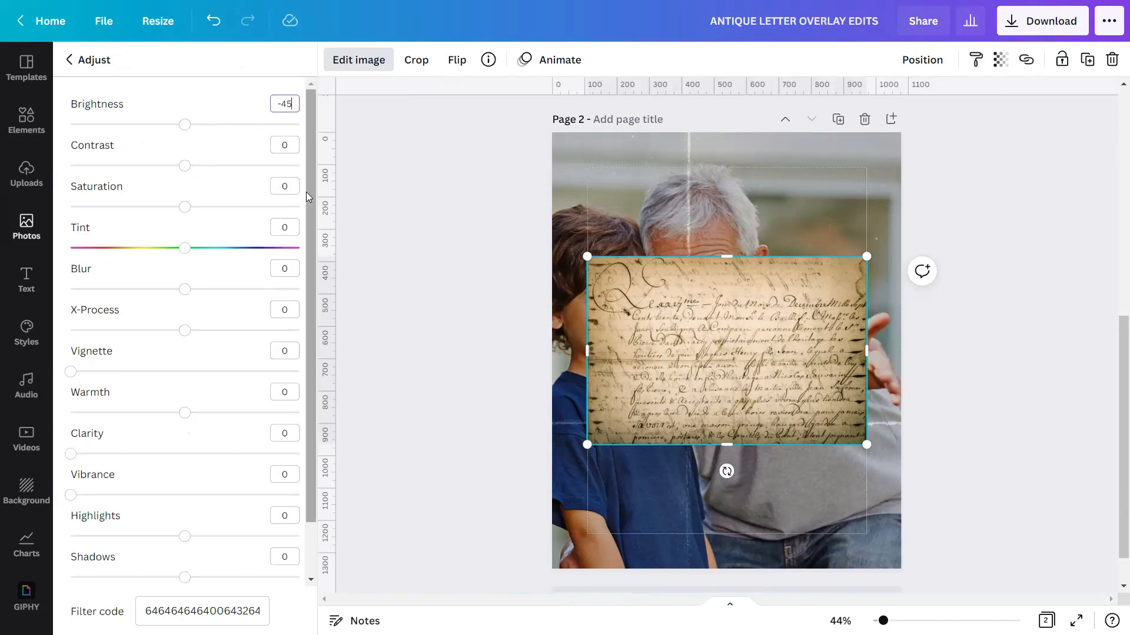
left_click(287, 148)
type("-30")
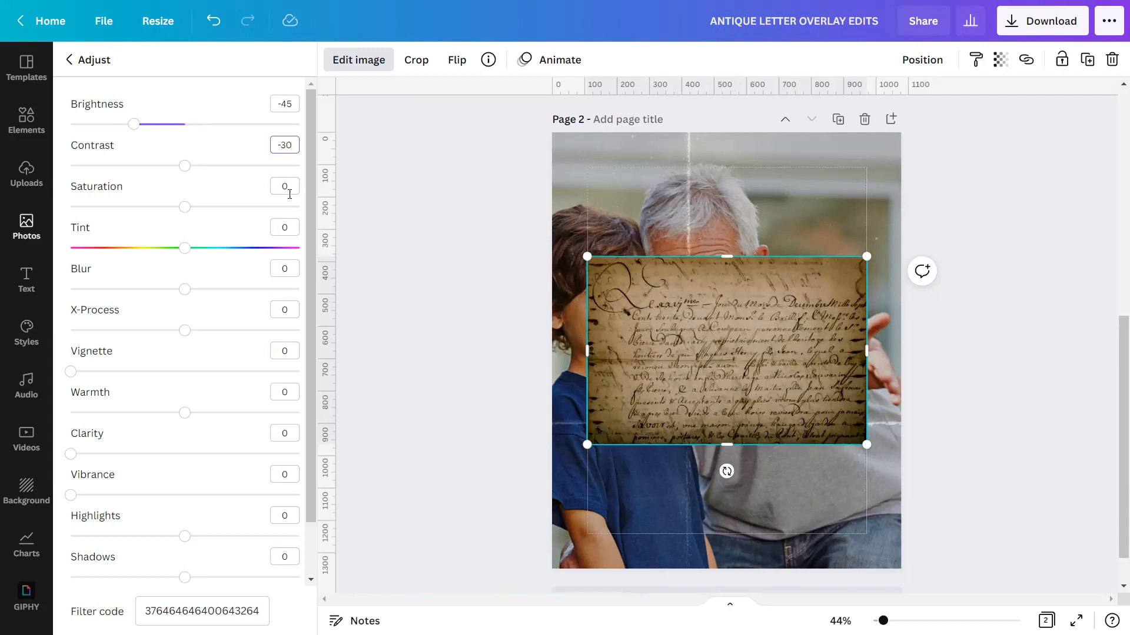
left_click(290, 187)
type("-50")
left_click(290, 227)
type("70")
Set the letter image's blur to -5, X-Process to 100 and warmth to 25.
scroll(265, 265, "down", 2)
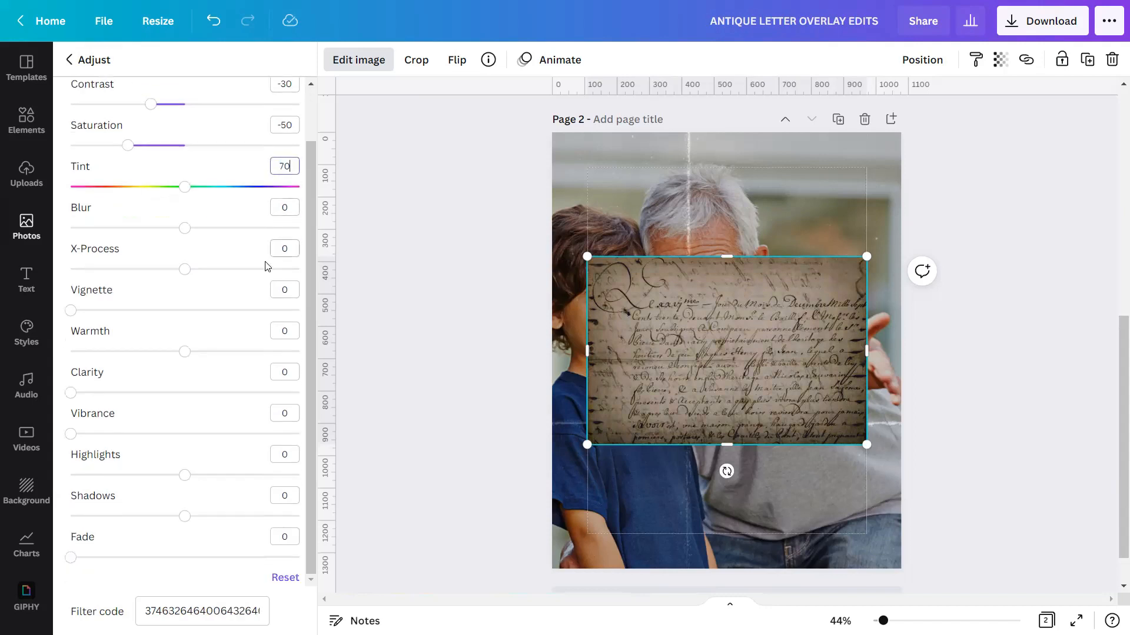
left_click(286, 209)
type("-5")
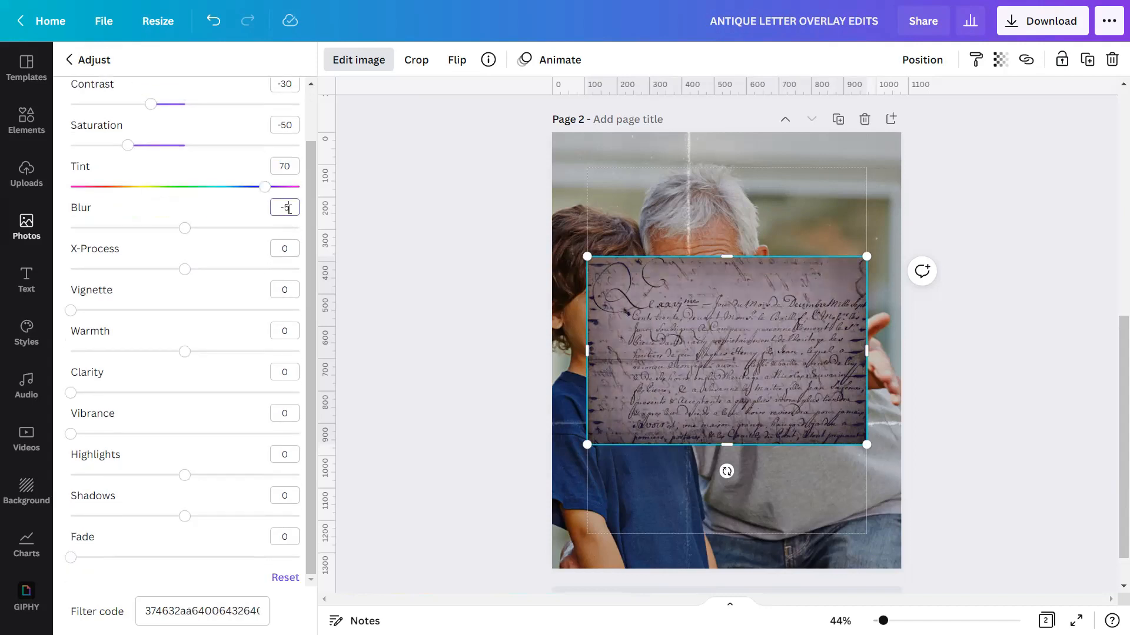
left_click(288, 247)
type("100")
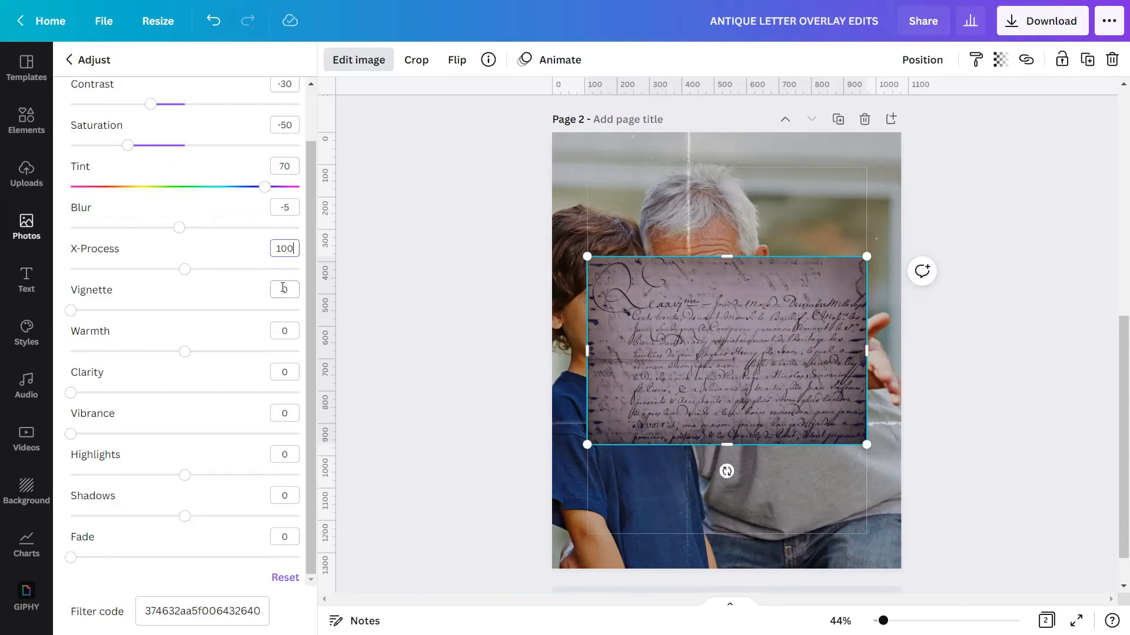
left_click(288, 330)
type("25")
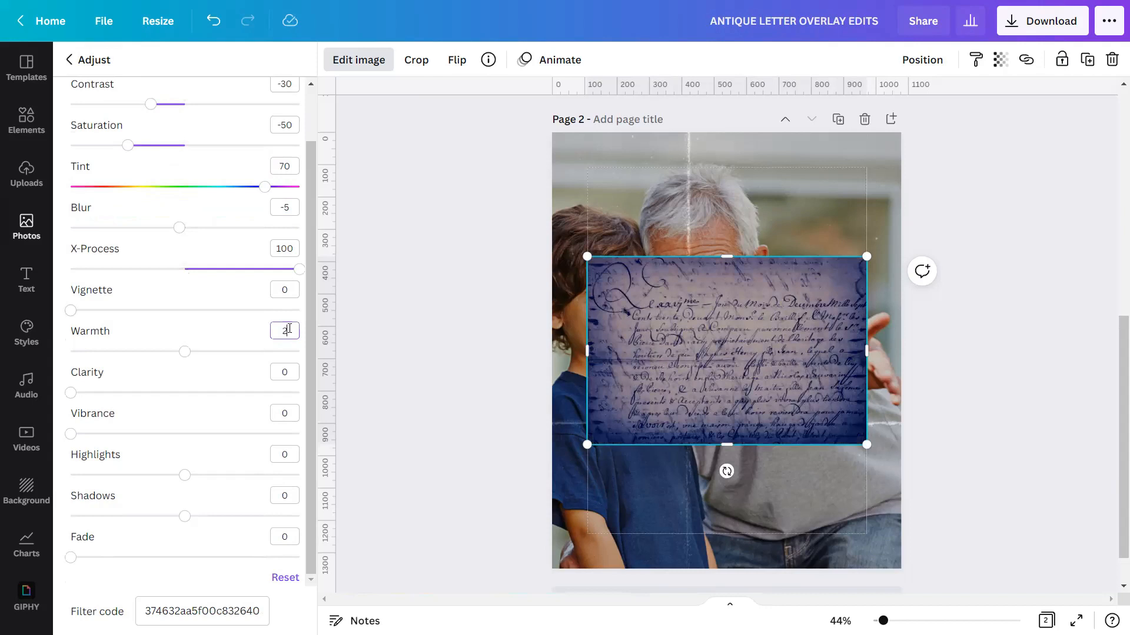
Set the letter image's clarity to 3, vibrance to 100, highlights to 100 and shadows to -15.
left_click(288, 371)
type("3")
left_click(291, 413)
type("100")
left_click(288, 452)
type("100")
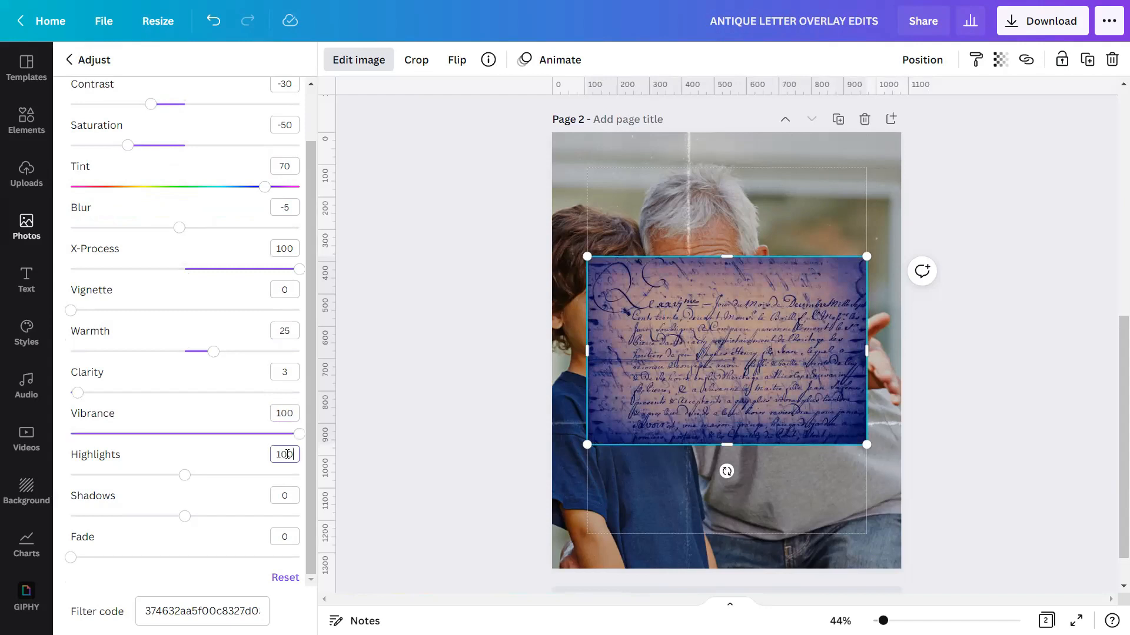
left_click(287, 495)
type("-15")
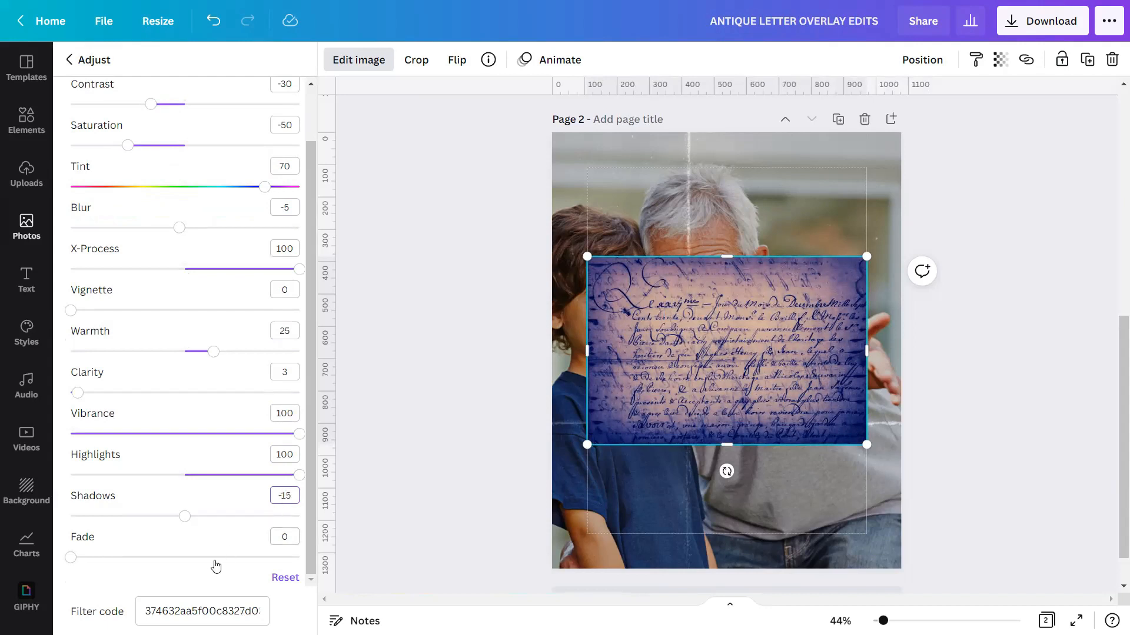
key("Tab")
key("Escape")
Set the letter image's transparency to 30 so the family photo shows through.
left_click(999, 69)
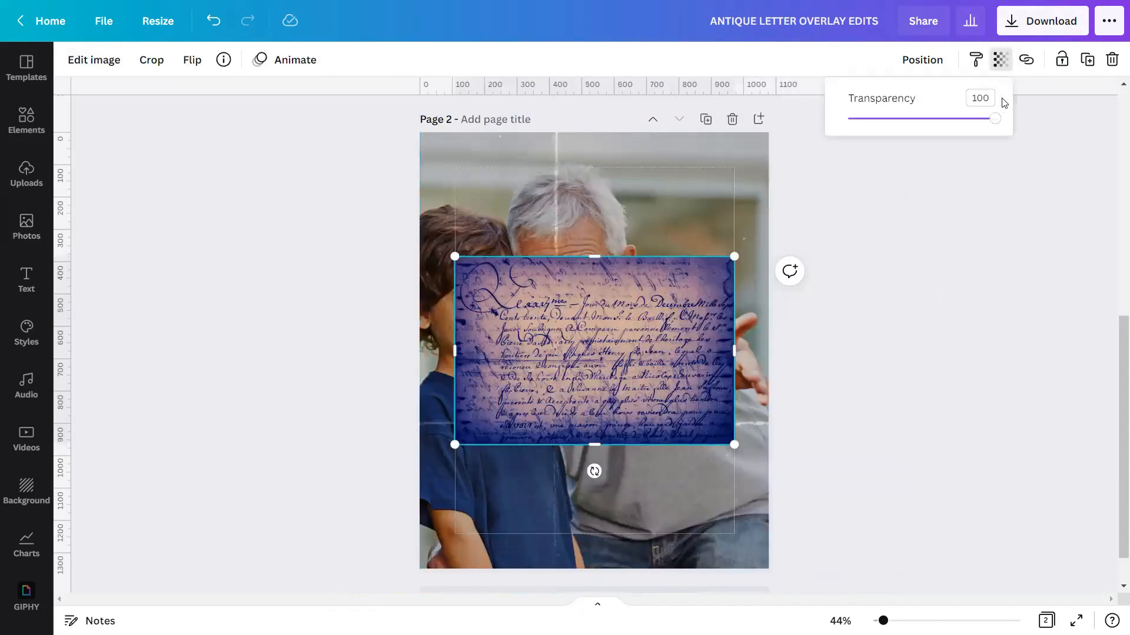
left_click(990, 97)
type("30")
key("Return")
key("Escape")
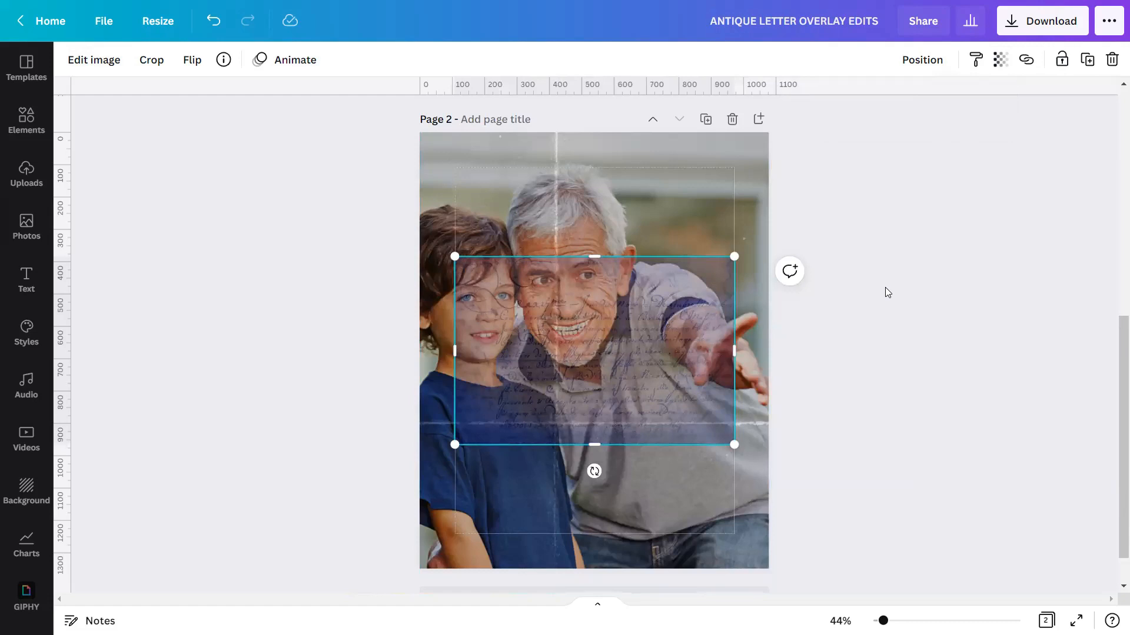
Enlarge the letter image from its upper-right and lower-left corners until it covers the whole page.
left_click_drag(750, 252, 912, 134)
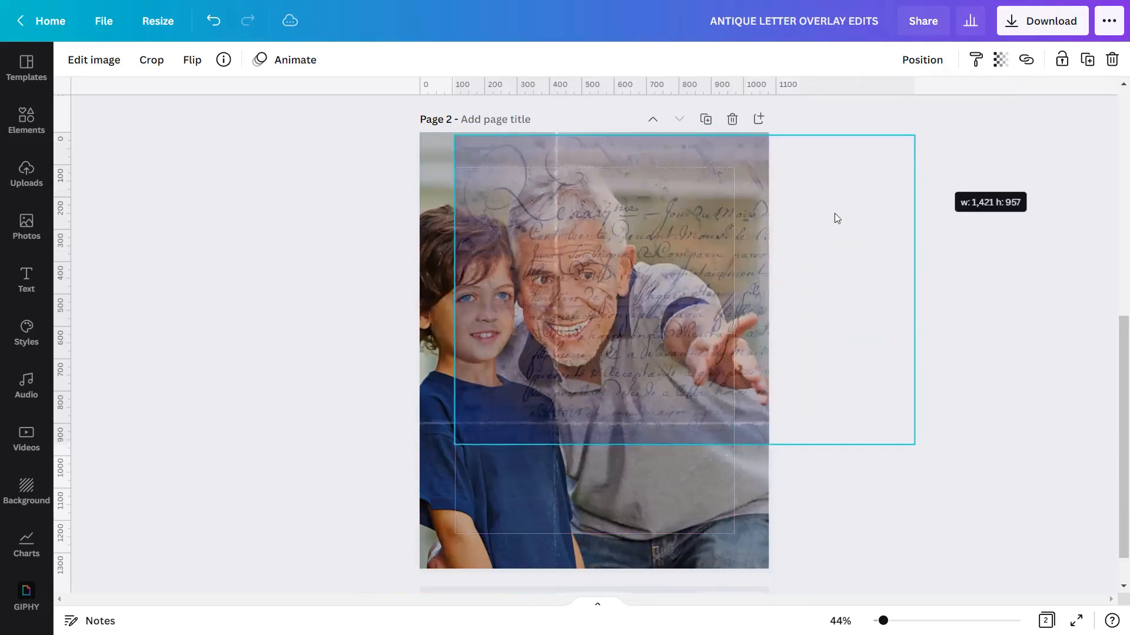
scroll(647, 353, "down", 1)
left_click_drag(453, 397, 281, 535)
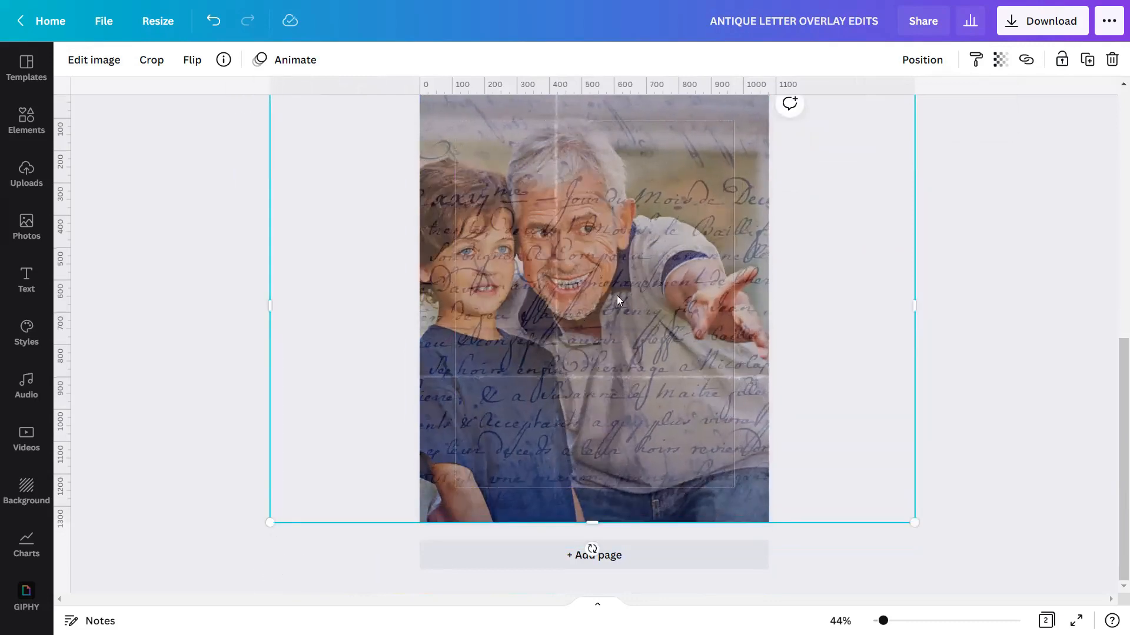
Shift the letter image left over the page and enlarge it slightly to meet the page's top edge.
left_click(916, 62)
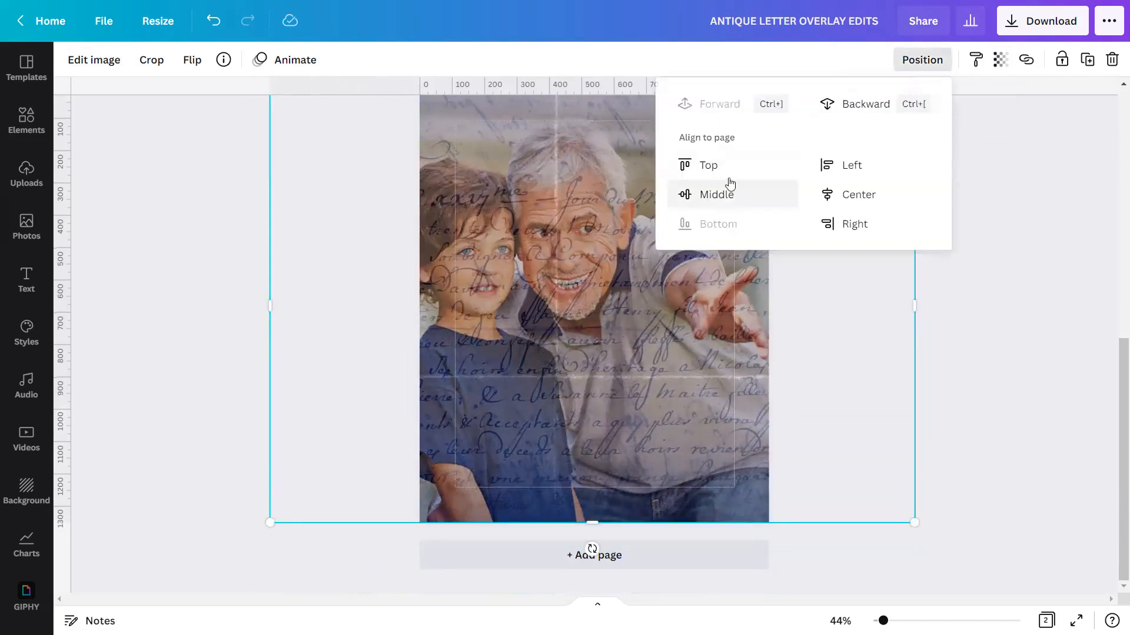
left_click(618, 255)
left_click_drag(618, 254, 585, 254)
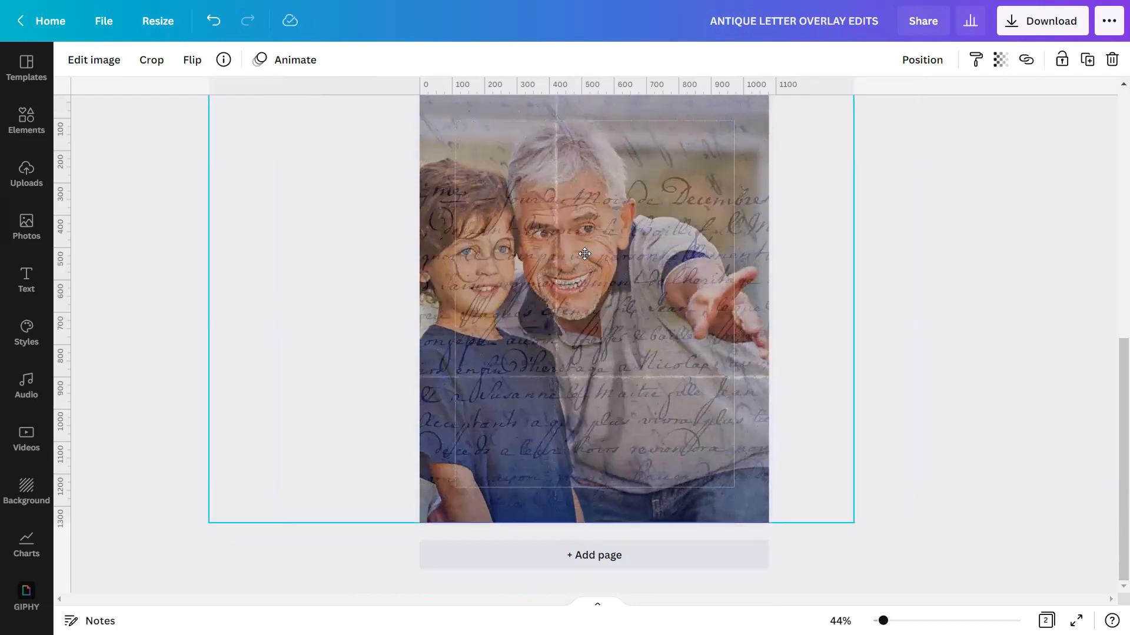
scroll(530, 546, "up", 1)
left_click(754, 201)
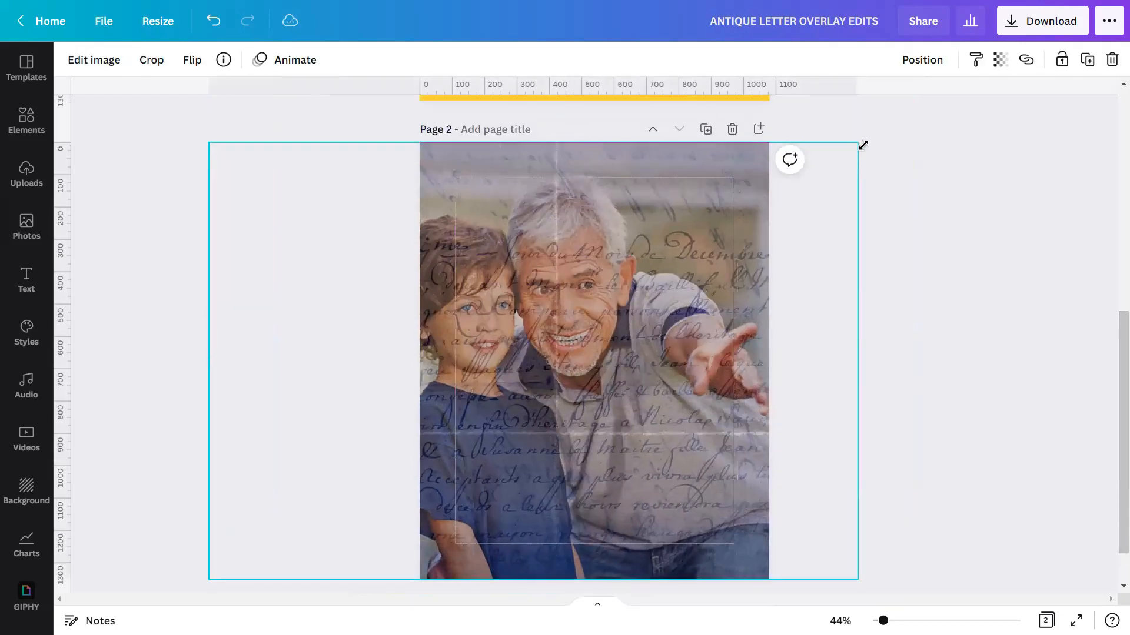
Shift the letter image further left, keeping it vertically centred on the page, and check its page alignment.
scroll(888, 113, "down", 1)
left_click(922, 59)
left_click(634, 320)
left_click_drag(606, 320, 618, 323)
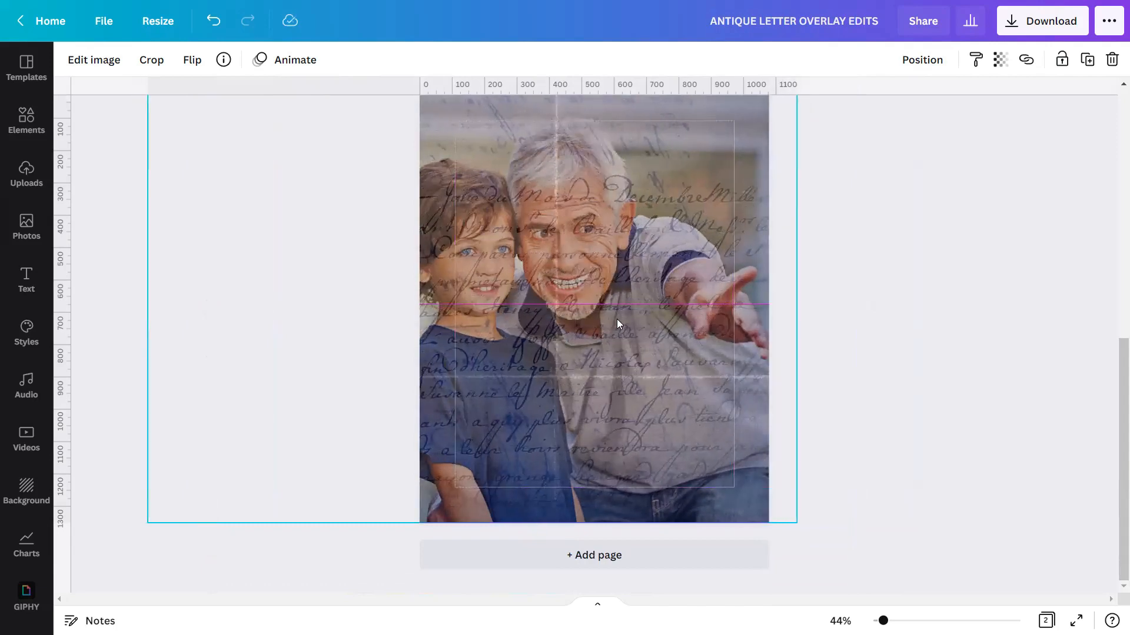
left_click(920, 61)
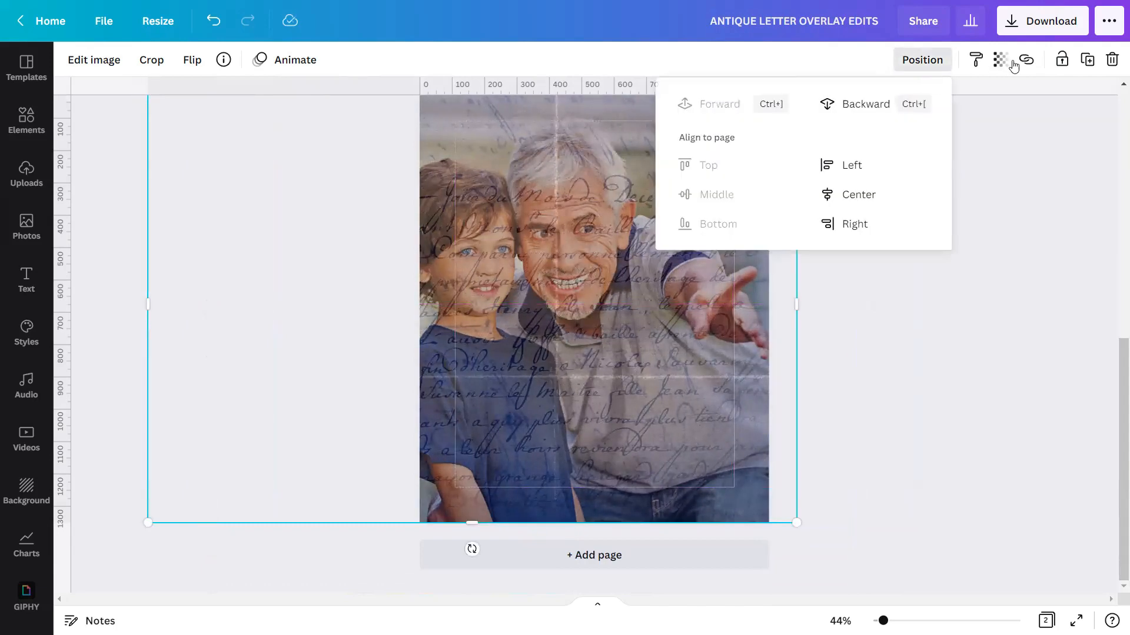
Lock the letter image in place and preview the finished page in full screen.
left_click(1061, 61)
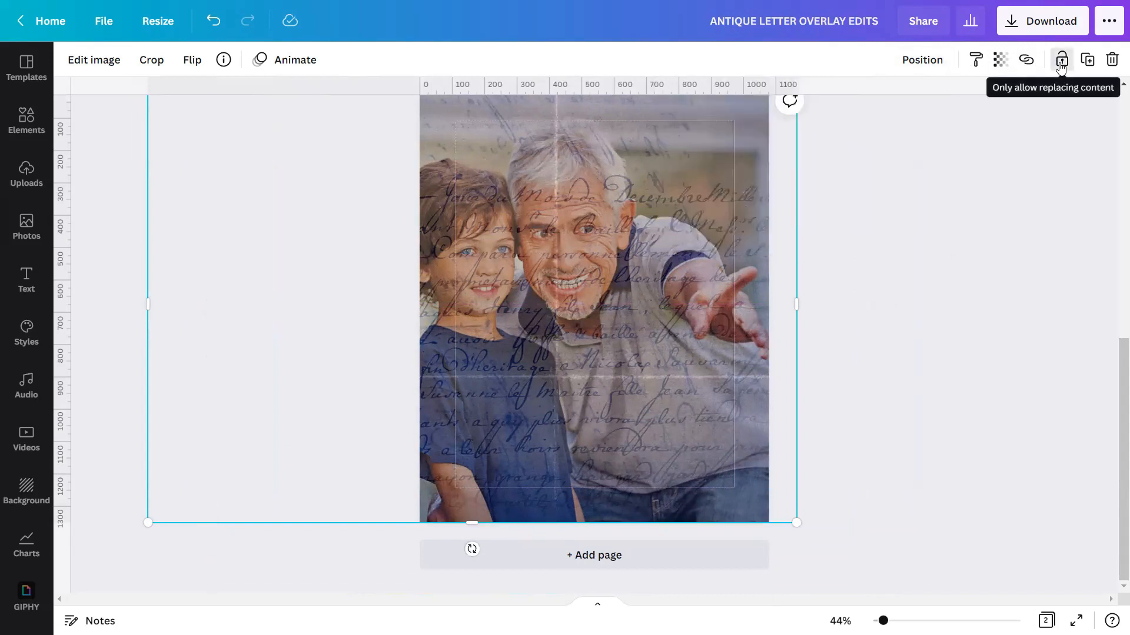
left_click(981, 228)
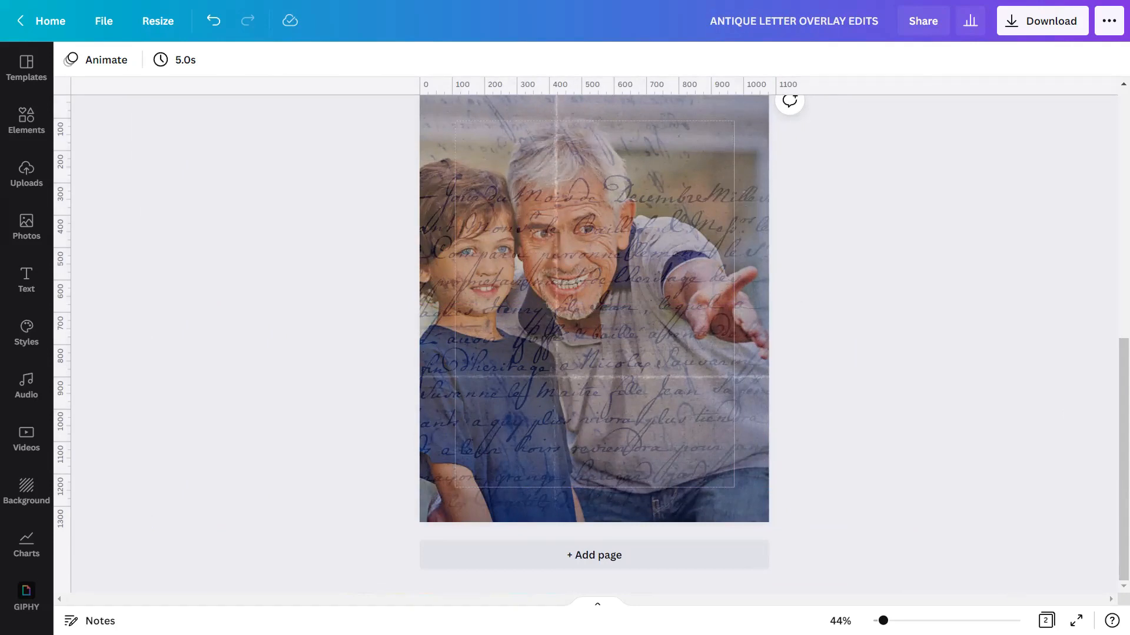
left_click(1076, 620)
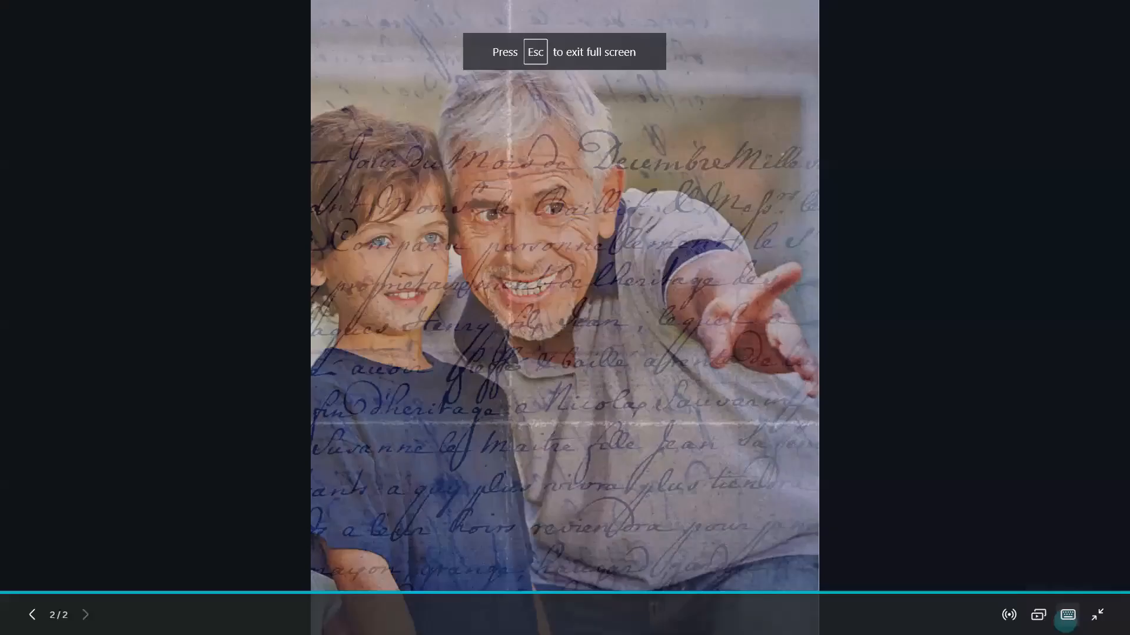